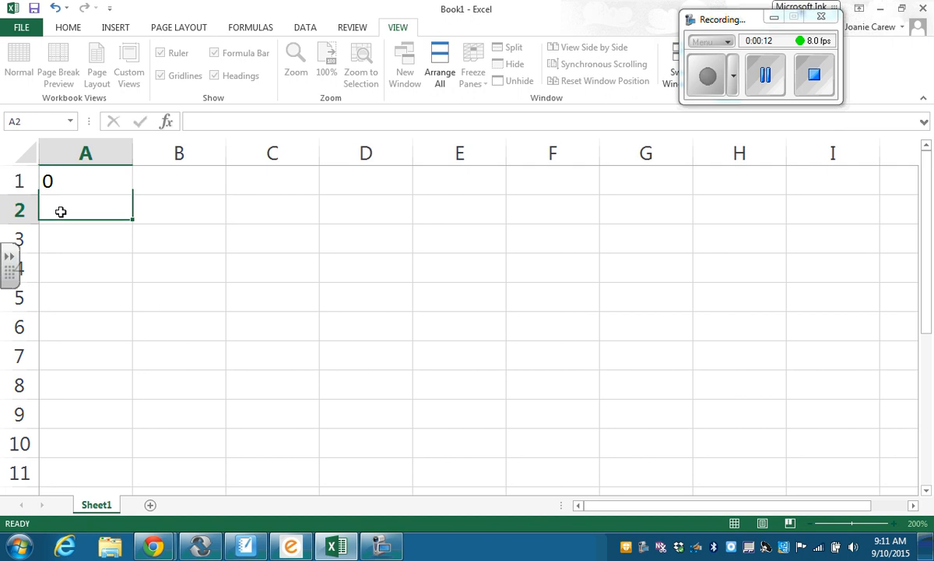
Enter the formula =A1+13 in cell A2.
{"action": "left_click", "coordinate": [235, 120]}
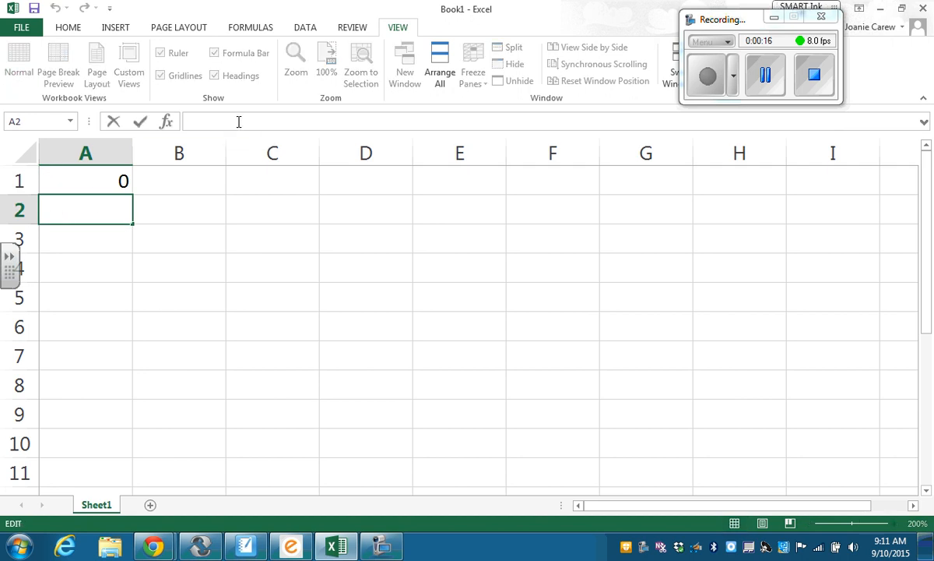
{"action": "type", "text": "="}
{"action": "left_click", "coordinate": [84, 184]}
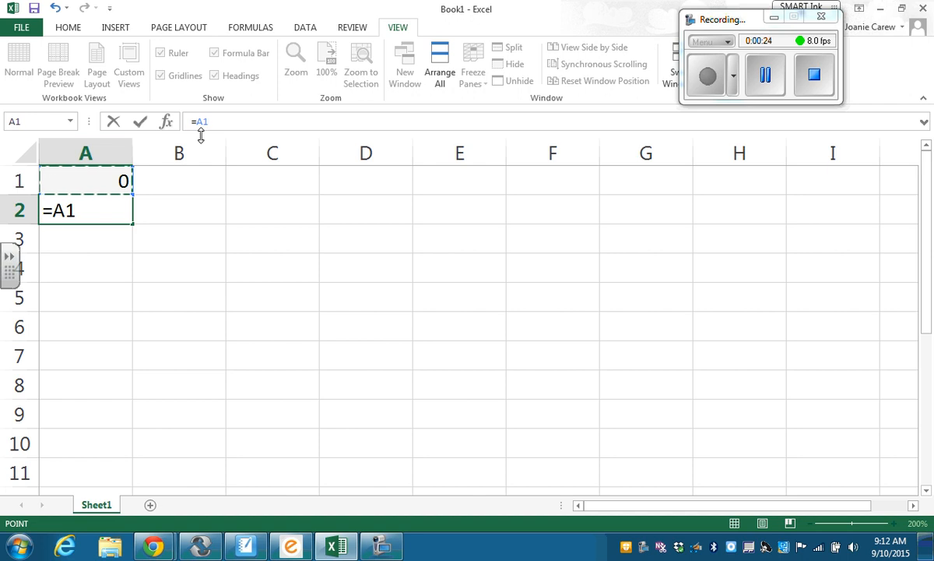
{"action": "type", "text": "+13"}
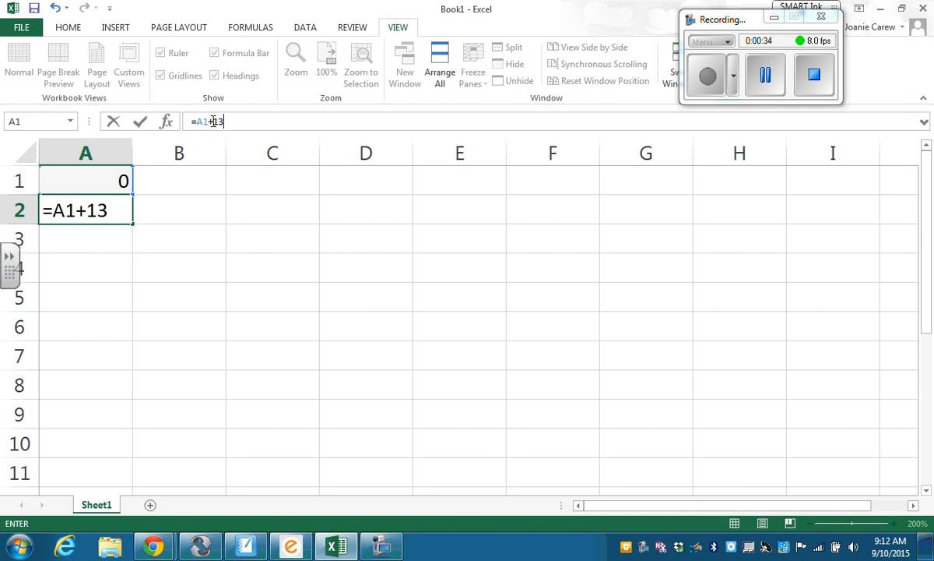
{"action": "key", "text": "Return"}
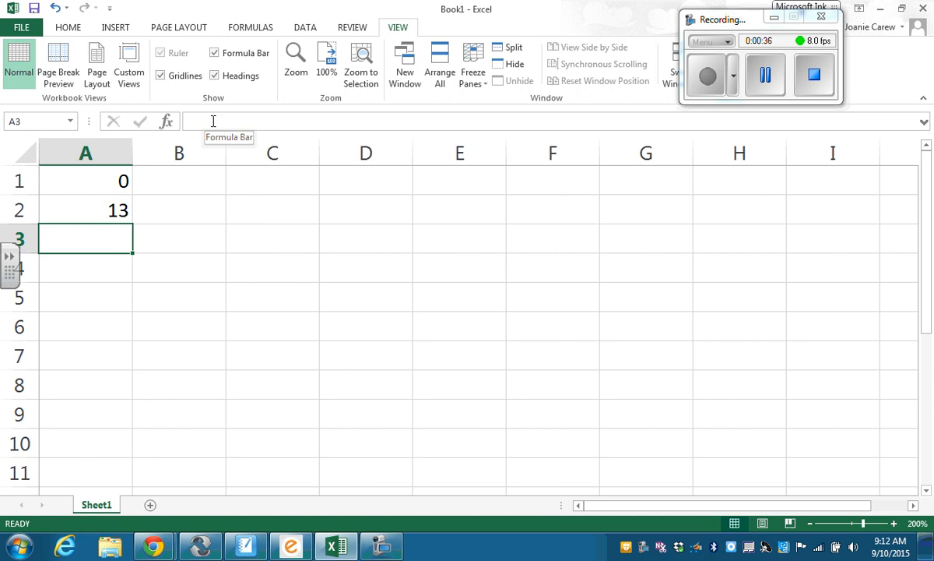
Copy the formula from cell A2 and paste it into A3 through A49 to continue the multiples of 13.
{"action": "left_click", "coordinate": [60, 208]}
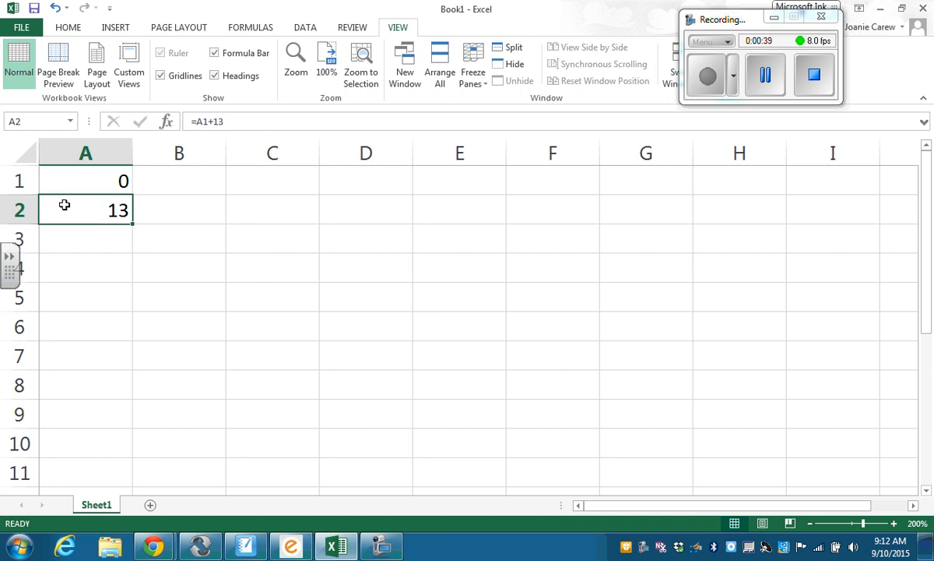
{"action": "right_click", "coordinate": [65, 211]}
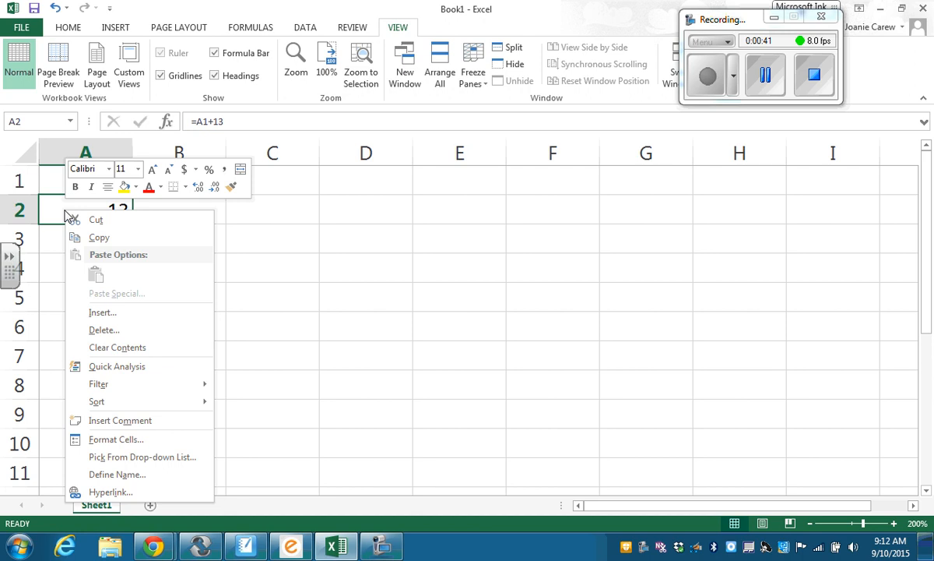
{"action": "left_click", "coordinate": [94, 237]}
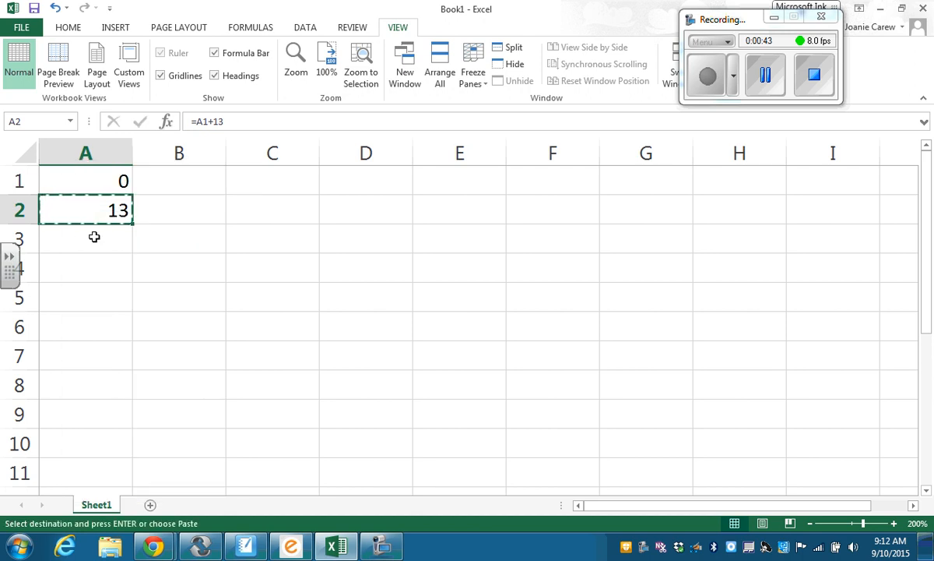
{"action": "left_click", "coordinate": [95, 237]}
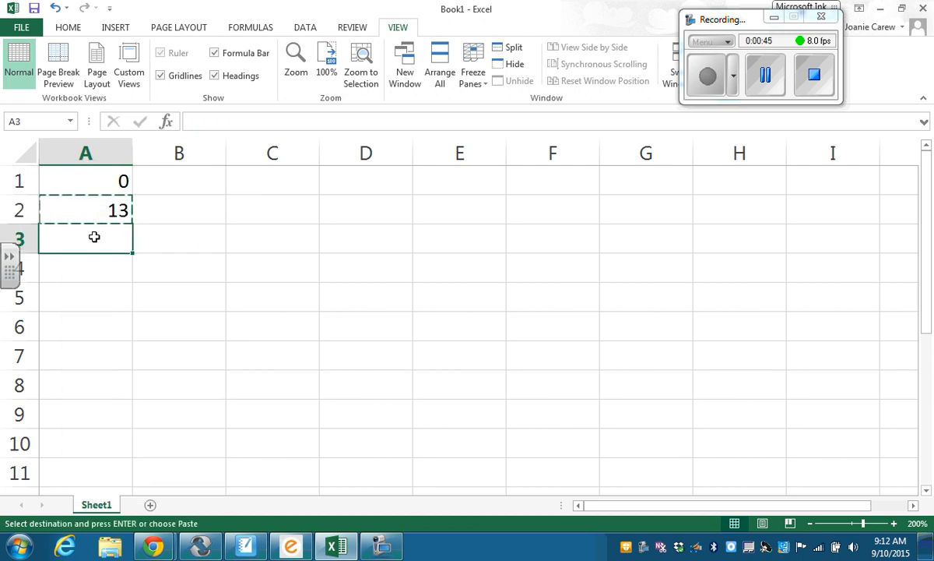
{"action": "key", "text": "shift+Down"}
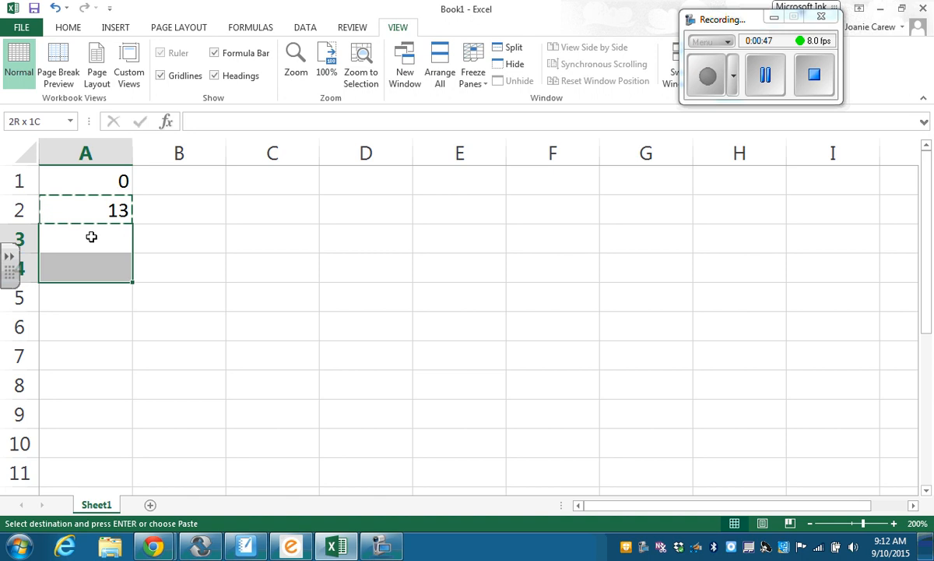
{"action": "key", "text": "shift+Down"}
{"action": "key", "text": "shift+Down"}
{"action": "key", "text": "shift+Down"}
{"action": "key", "text": "shift+Down"}
{"action": "key", "text": "shift+Down"}
{"action": "key", "text": "shift+Down"}
{"action": "key", "text": "shift+Down"}
{"action": "key", "text": "shift+Down"}
{"action": "key", "text": "shift+Down"}
{"action": "key", "text": "shift+Down"}
{"action": "key", "text": "shift+Down"}
{"action": "key", "text": "shift+Down"}
{"action": "key", "text": "shift+Down"}
{"action": "key", "text": "shift+Down"}
{"action": "key", "text": "shift+Down"}
{"action": "key", "text": "shift+Down"}
{"action": "key", "text": "shift+Down"}
{"action": "key", "text": "shift+Down"}
{"action": "key", "text": "shift+Down"}
{"action": "key", "text": "shift+Down"}
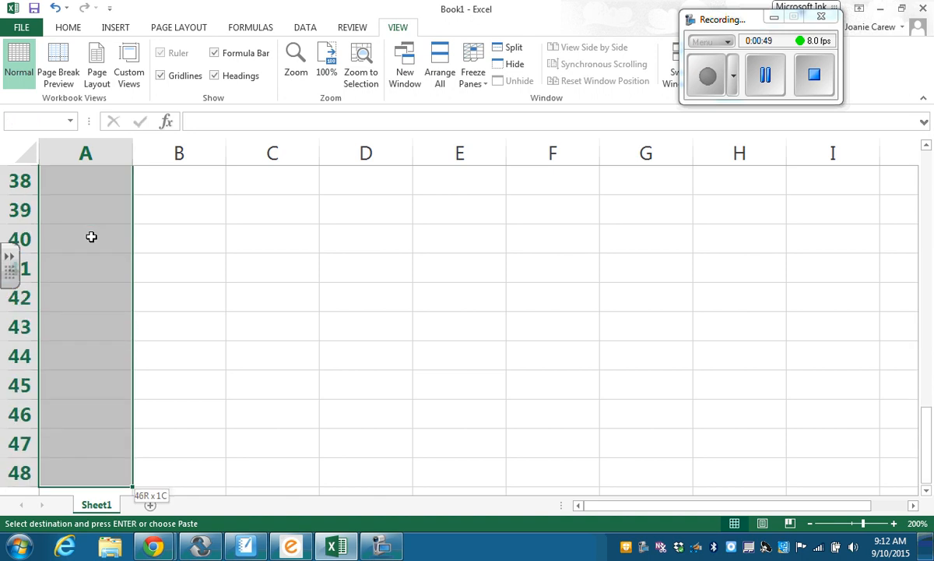
{"action": "key", "text": "shift+Down"}
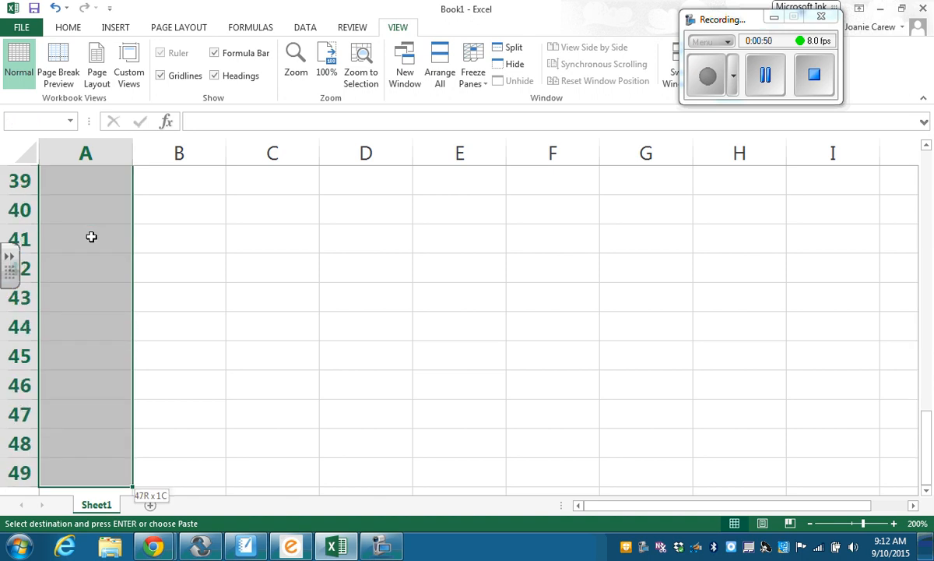
{"action": "right_click", "coordinate": [72, 475]}
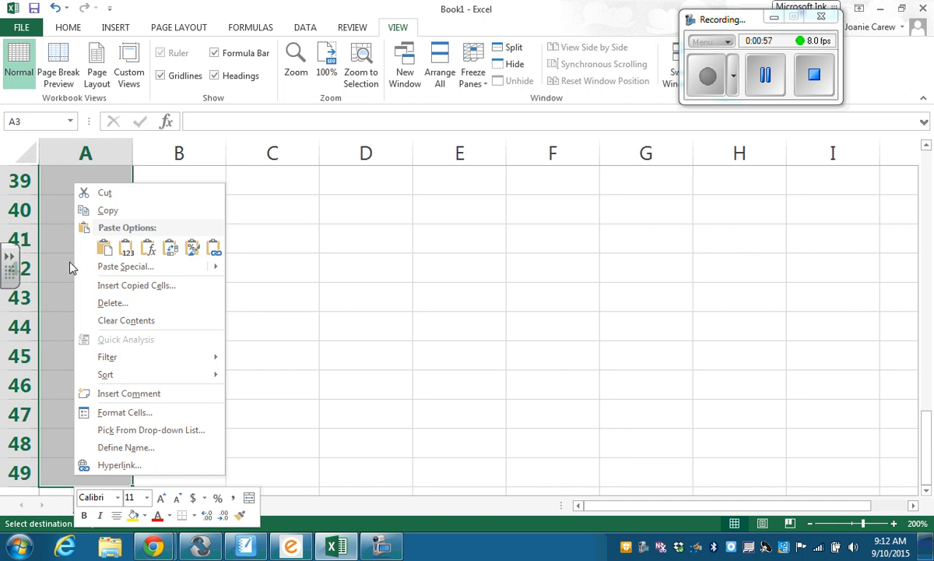
{"action": "left_click", "coordinate": [102, 247]}
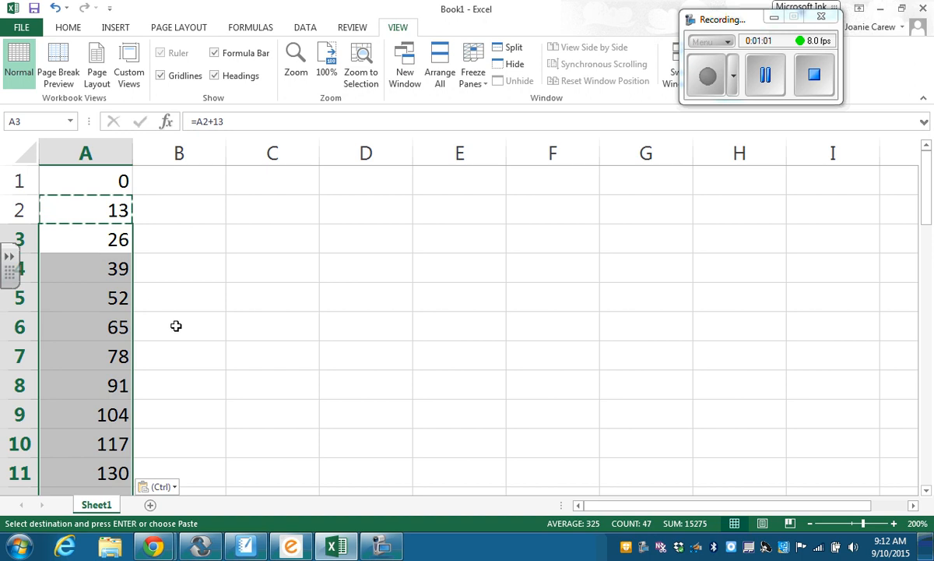
{"action": "scroll", "coordinate": [183, 296], "scroll_direction": "down", "scroll_amount": 4}
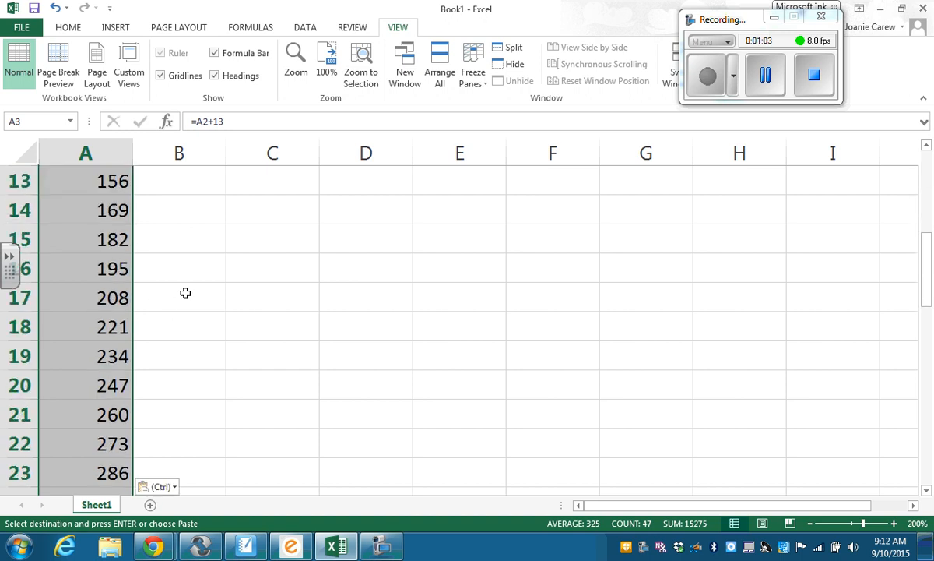
{"action": "scroll", "coordinate": [186, 290], "scroll_direction": "up", "scroll_amount": 4}
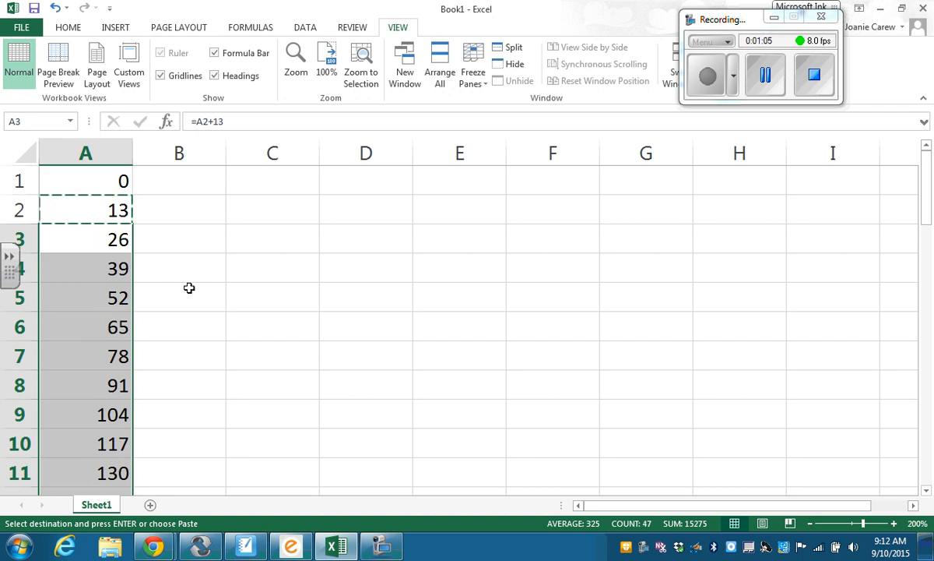
Enter 0 in cell B1 as the starting value of the second column.
{"action": "left_click", "coordinate": [164, 182]}
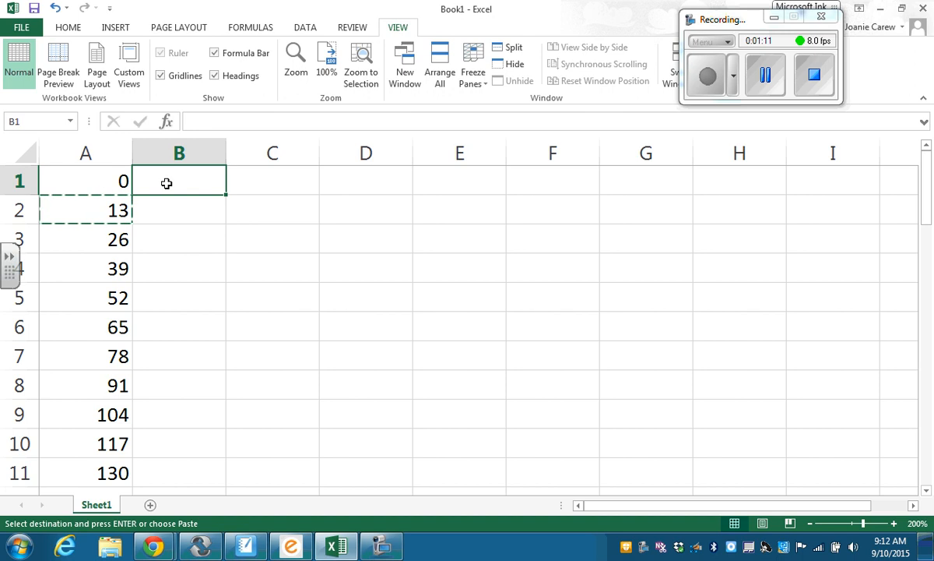
{"action": "type", "text": "9"}
{"action": "key", "text": "BackSpace"}
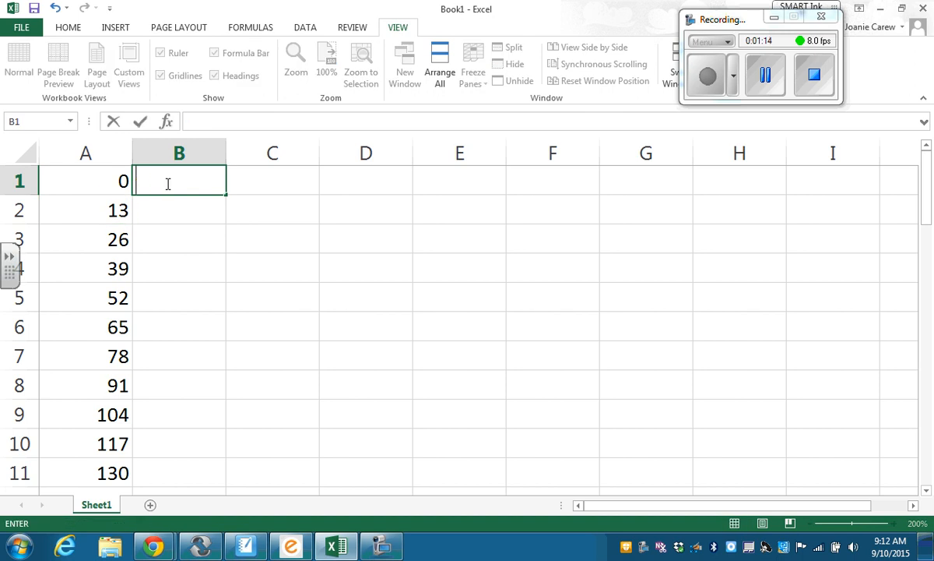
{"action": "type", "text": "0"}
Enter the formula =B1+17 in cell B2.
{"action": "left_click", "coordinate": [163, 212]}
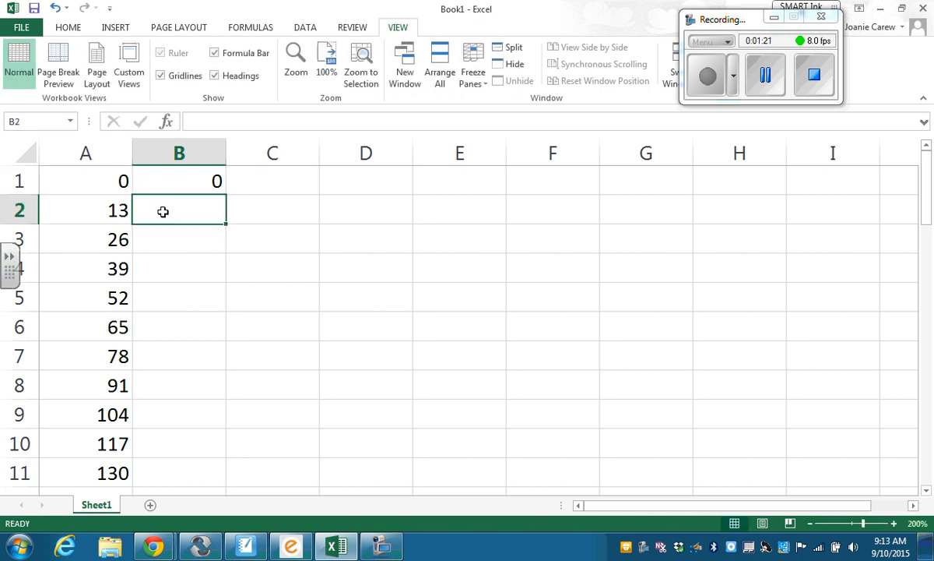
{"action": "left_click", "coordinate": [239, 120]}
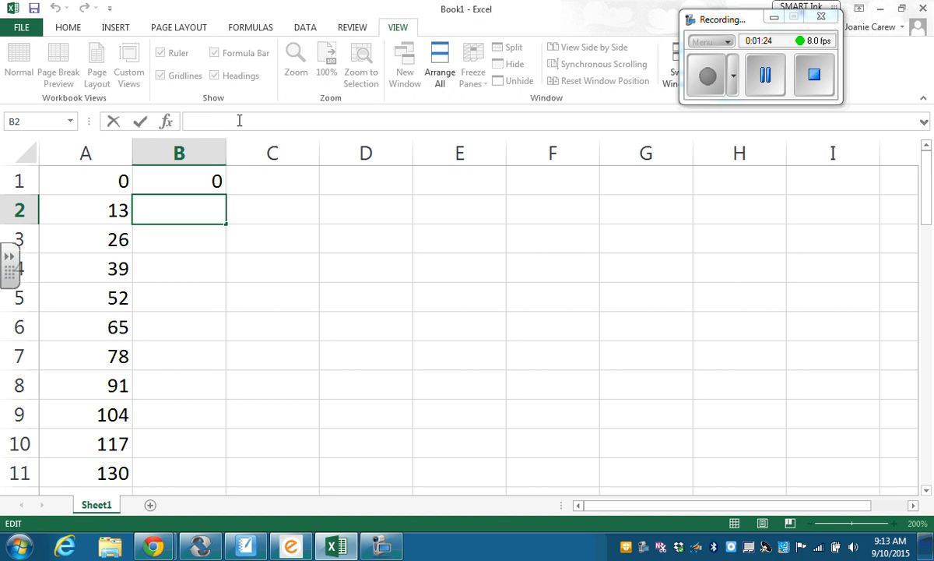
{"action": "type", "text": "="}
{"action": "left_click", "coordinate": [167, 181]}
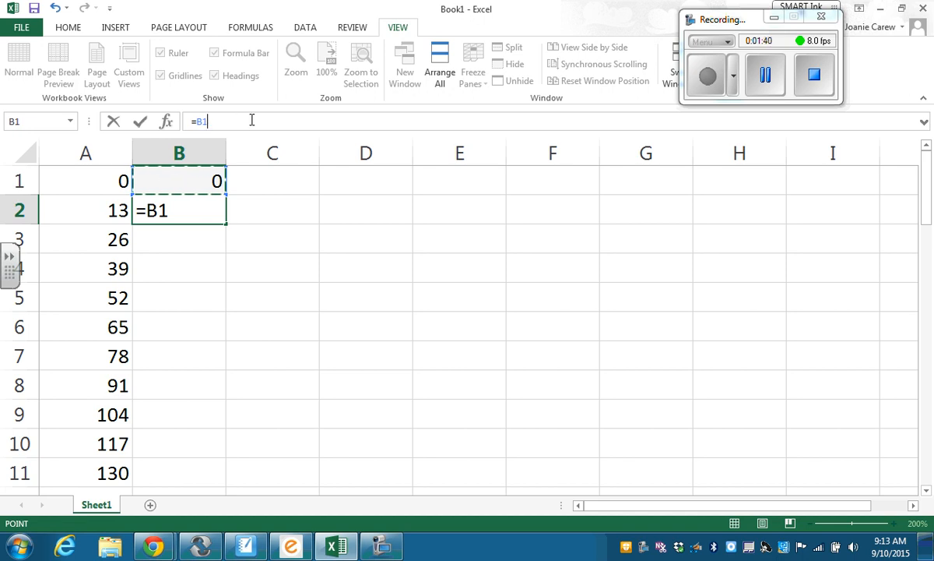
{"action": "type", "text": "+"}
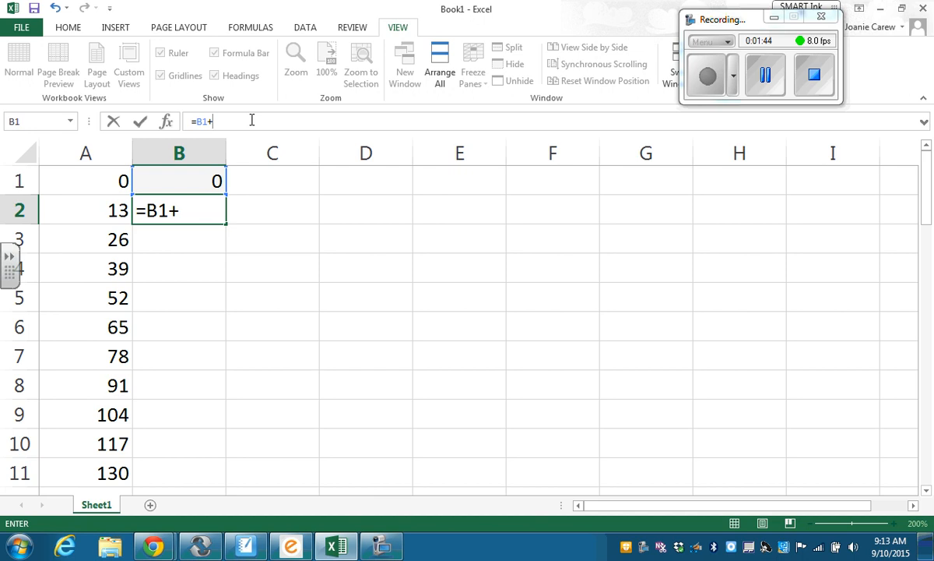
{"action": "type", "text": "17"}
{"action": "key", "text": "Return"}
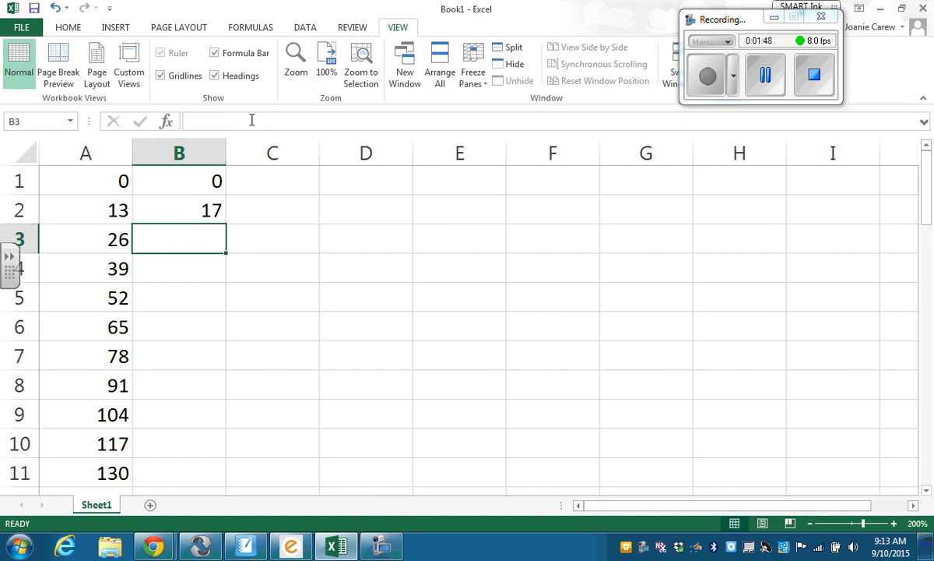
Copy the formula from cell B2 and paste it into B3 through B49 to continue the multiples of 17.
{"action": "left_click", "coordinate": [180, 213]}
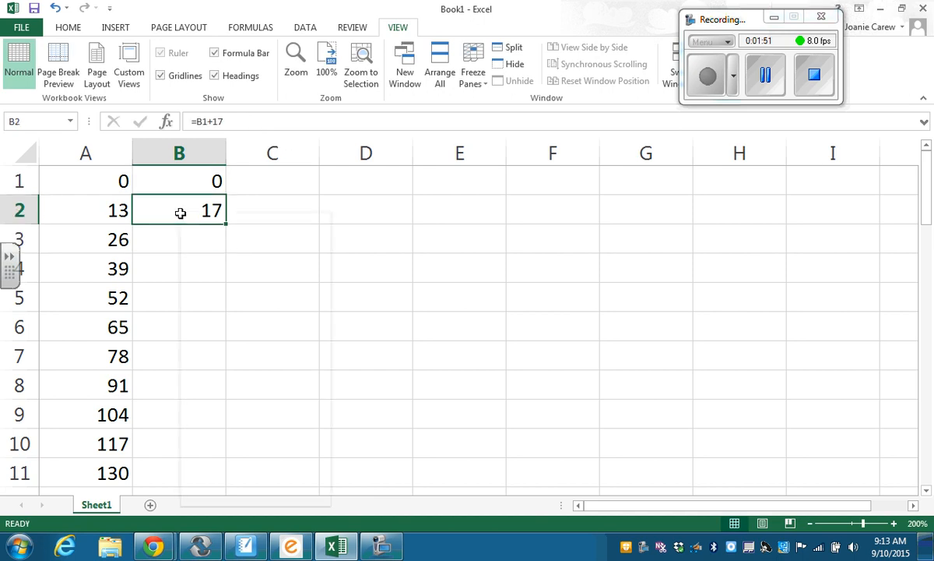
{"action": "right_click", "coordinate": [180, 213]}
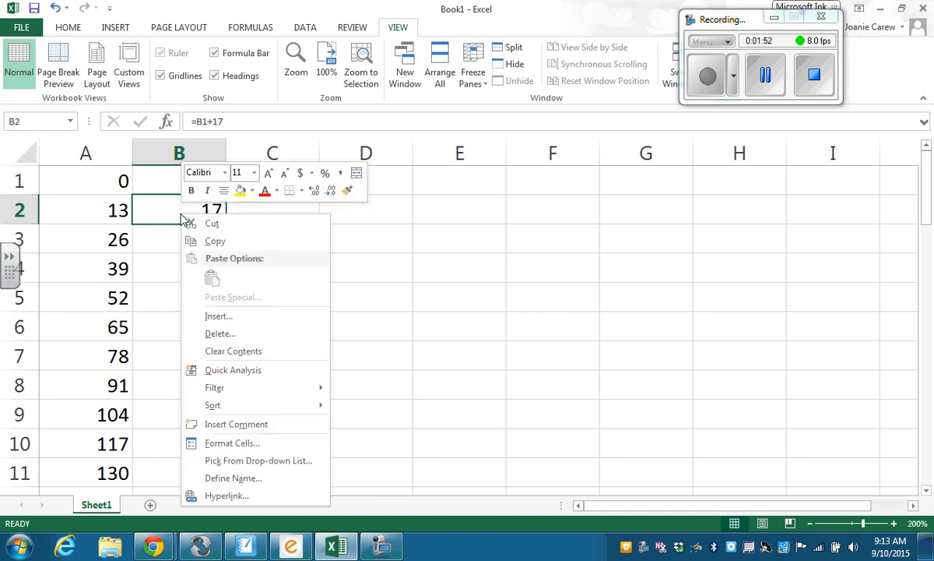
{"action": "left_click", "coordinate": [209, 242]}
{"action": "left_click", "coordinate": [205, 237]}
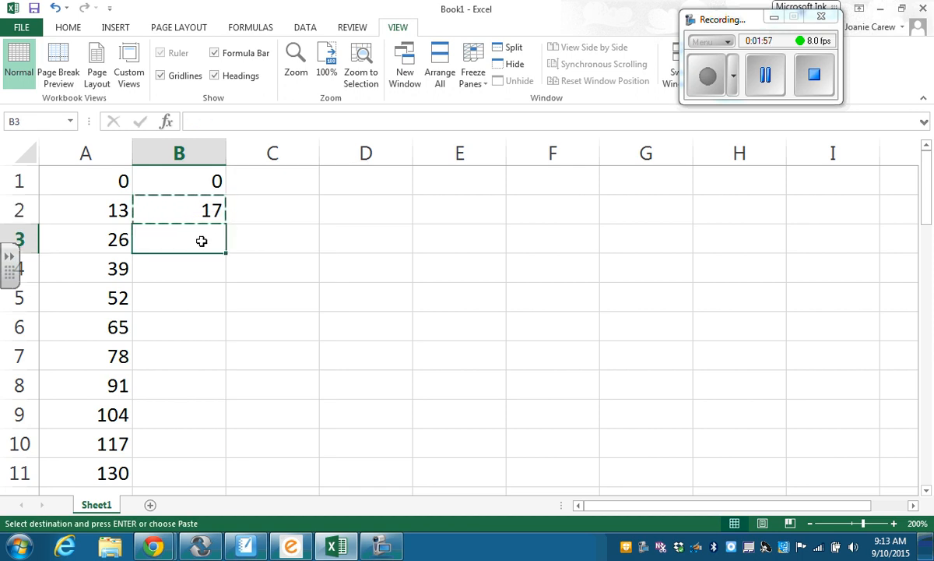
{"action": "key", "text": "shift+Down"}
{"action": "key", "text": "shift+Down"}
{"action": "key", "text": "shift+Down"}
{"action": "key", "text": "shift+Down"}
{"action": "key", "text": "shift+Down"}
{"action": "key", "text": "shift+Down"}
{"action": "key", "text": "shift+Down"}
{"action": "key", "text": "shift+Down"}
{"action": "key", "text": "shift+Down"}
{"action": "key", "text": "shift+Down"}
{"action": "key", "text": "shift+Down"}
{"action": "key", "text": "shift+Down"}
{"action": "key", "text": "shift+Down"}
{"action": "key", "text": "shift+Down"}
{"action": "key", "text": "shift+Down"}
{"action": "key", "text": "shift+Down"}
{"action": "key", "text": "shift+Down"}
{"action": "key", "text": "shift+Down"}
{"action": "key", "text": "shift+Down"}
{"action": "key", "text": "shift+Down"}
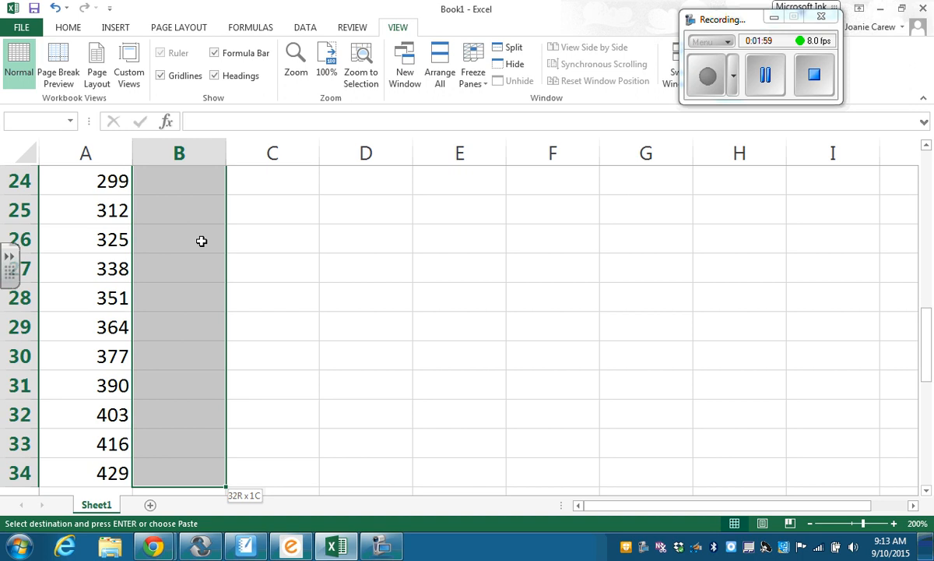
{"action": "key", "text": "shift+Down"}
{"action": "key", "text": "shift+Down"}
{"action": "key", "text": "shift+Down"}
{"action": "key", "text": "shift+Down"}
{"action": "key", "text": "shift+Down"}
{"action": "key", "text": "shift+Down"}
{"action": "key", "text": "shift+Down"}
{"action": "key", "text": "shift+Down"}
{"action": "key", "text": "shift+Down"}
{"action": "key", "text": "shift+Down"}
{"action": "key", "text": "shift+Down"}
{"action": "key", "text": "shift+Down"}
{"action": "key", "text": "shift+Down"}
{"action": "key", "text": "shift+Down"}
{"action": "key", "text": "shift+Down"}
{"action": "key", "text": "shift+Down"}
{"action": "key", "text": "shift+Down"}
{"action": "key", "text": "shift+Down"}
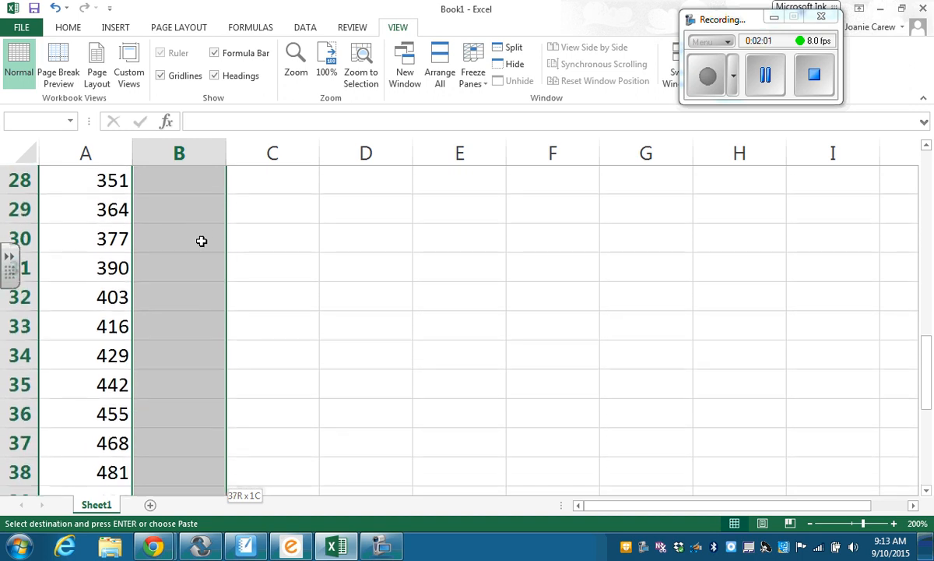
{"action": "key", "text": "shift+Up"}
{"action": "key", "text": "shift+Up"}
{"action": "key", "text": "shift+Up"}
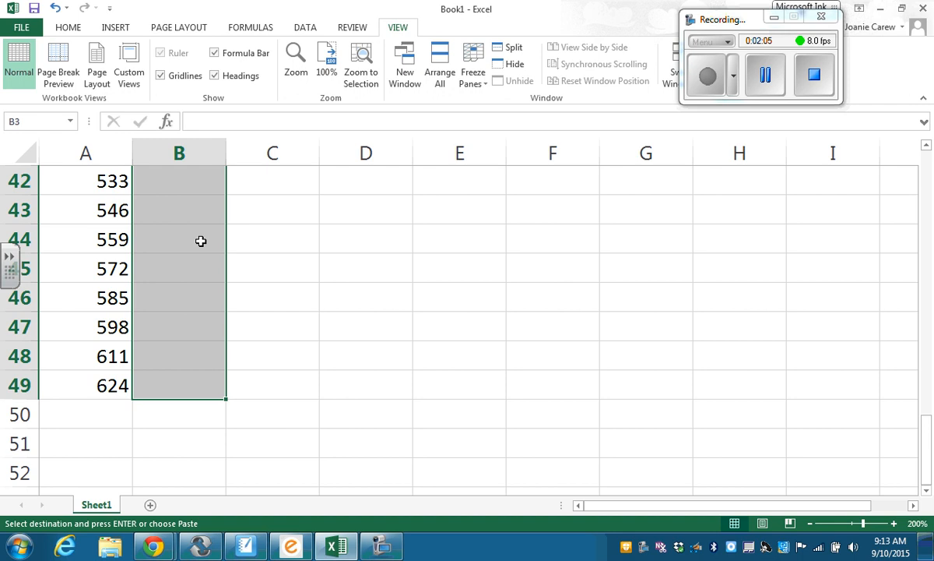
{"action": "right_click", "coordinate": [201, 240]}
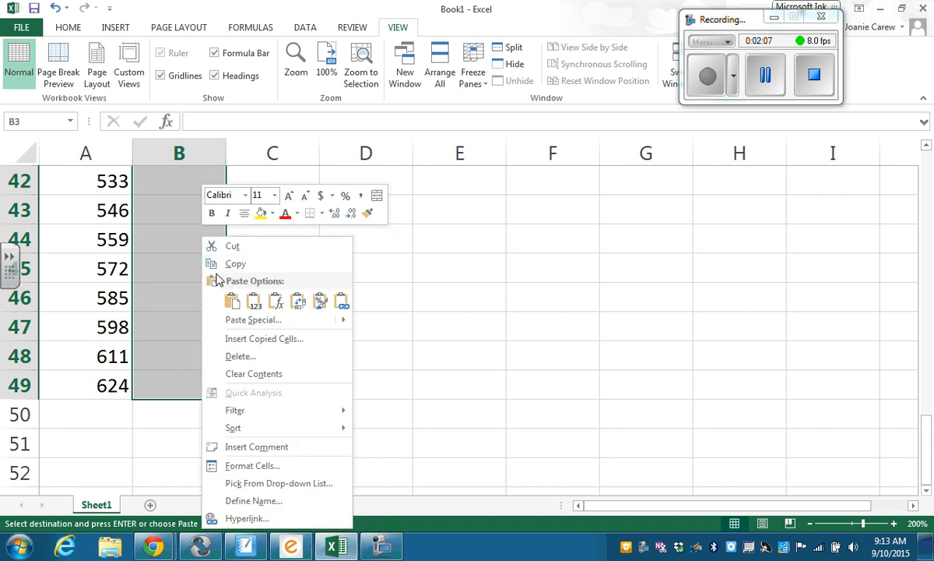
{"action": "left_click", "coordinate": [233, 301]}
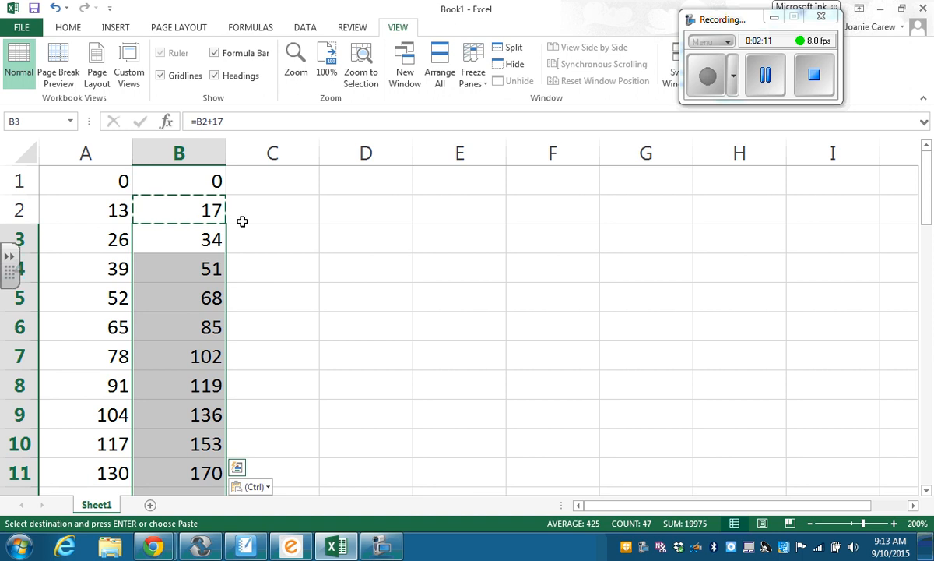
Compare the multiples of 13 in column A with those of 17 in column B for a common value.
{"action": "left_click", "coordinate": [255, 211]}
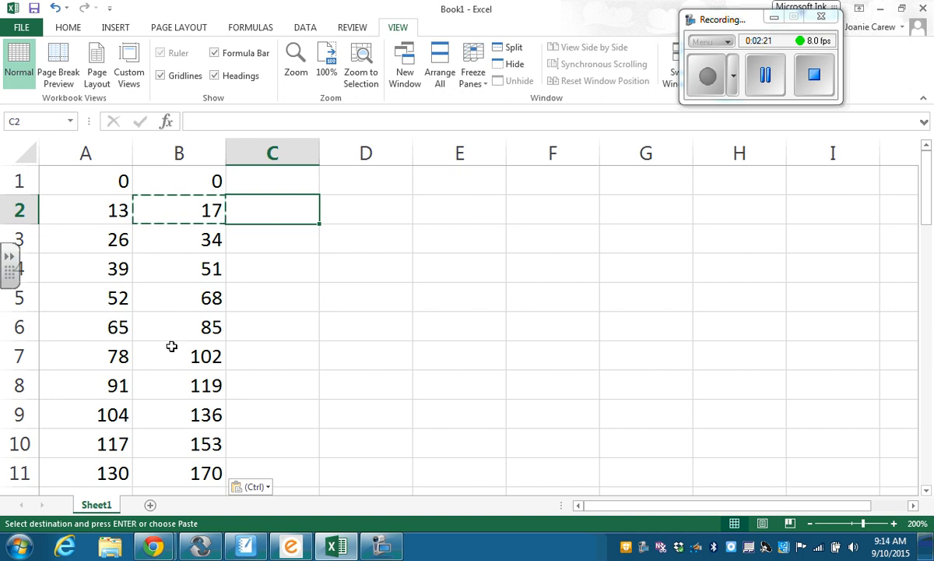
{"action": "scroll", "coordinate": [172, 348], "scroll_direction": "down", "scroll_amount": 1}
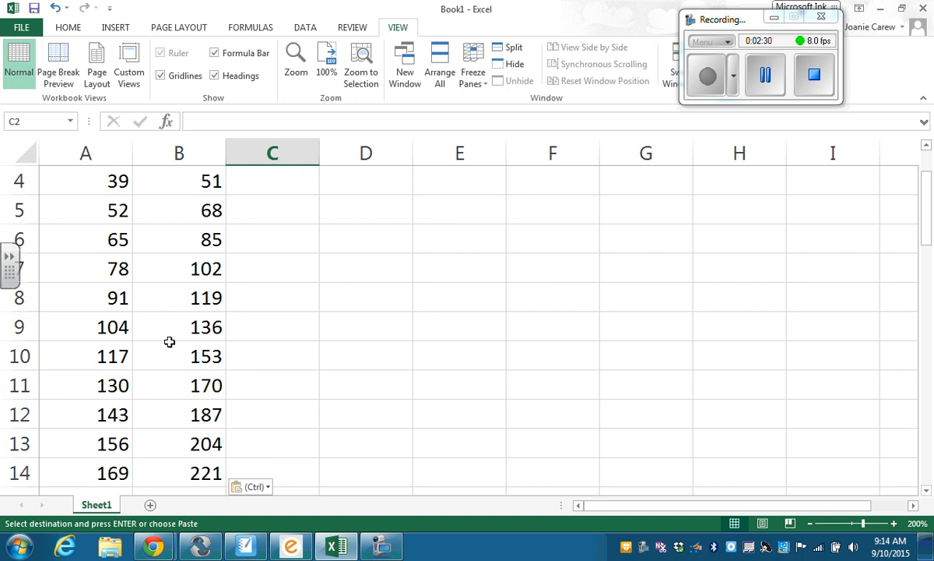
{"action": "scroll", "coordinate": [169, 341], "scroll_direction": "down", "scroll_amount": 1}
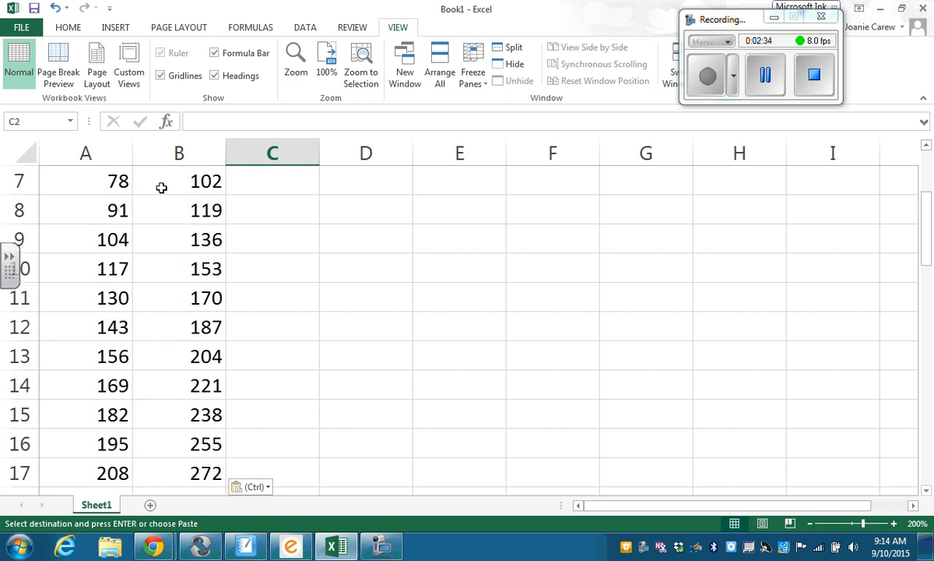
{"action": "scroll", "coordinate": [155, 205], "scroll_direction": "up", "scroll_amount": 1}
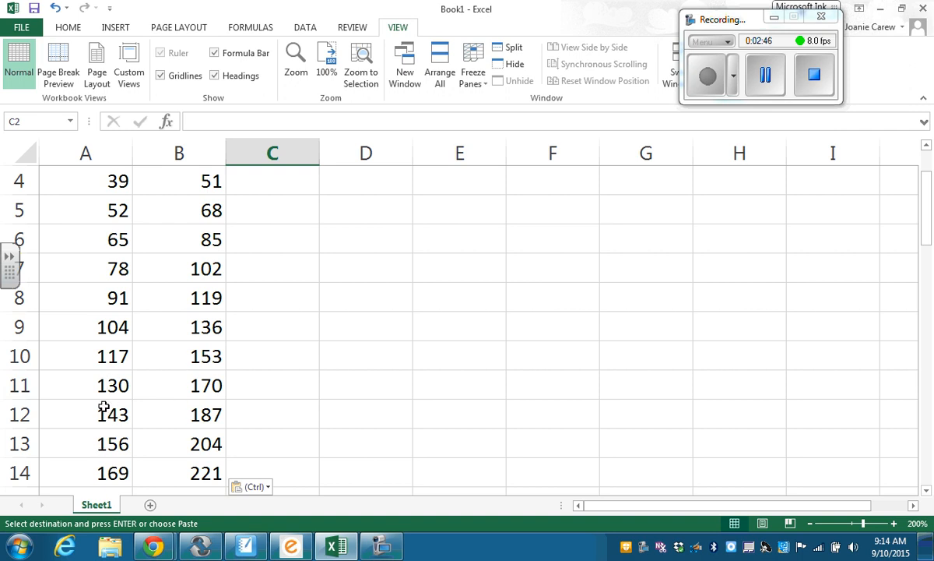
{"action": "scroll", "coordinate": [106, 459], "scroll_direction": "down", "scroll_amount": 2}
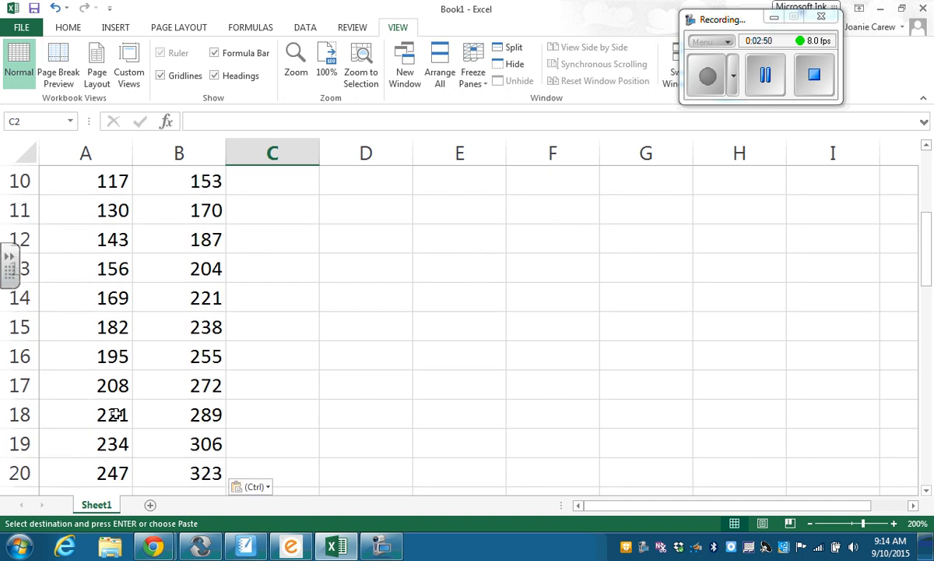
Highlight the common value 221 in cells A18 and B14 with a yellow fill.
{"action": "left_click", "coordinate": [113, 414]}
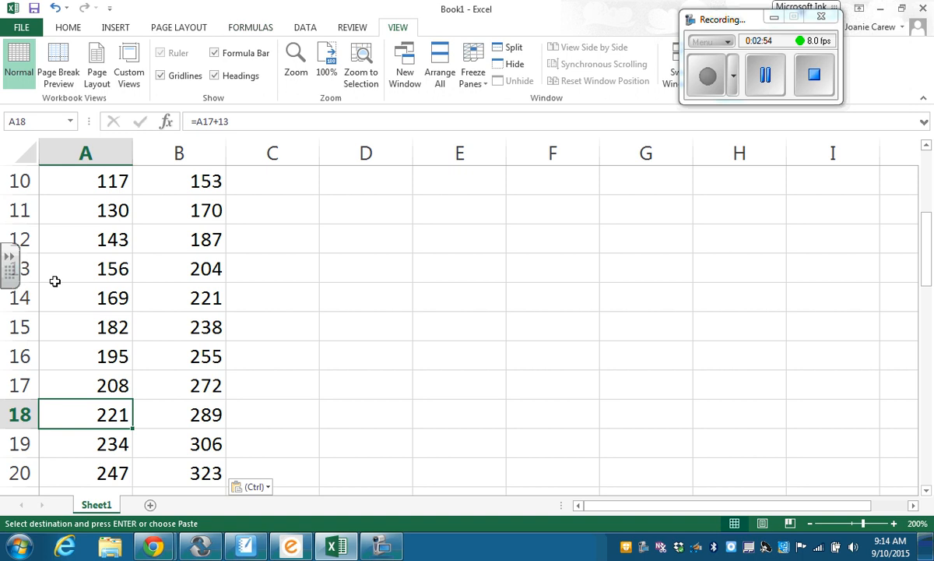
{"action": "right_click", "coordinate": [62, 417]}
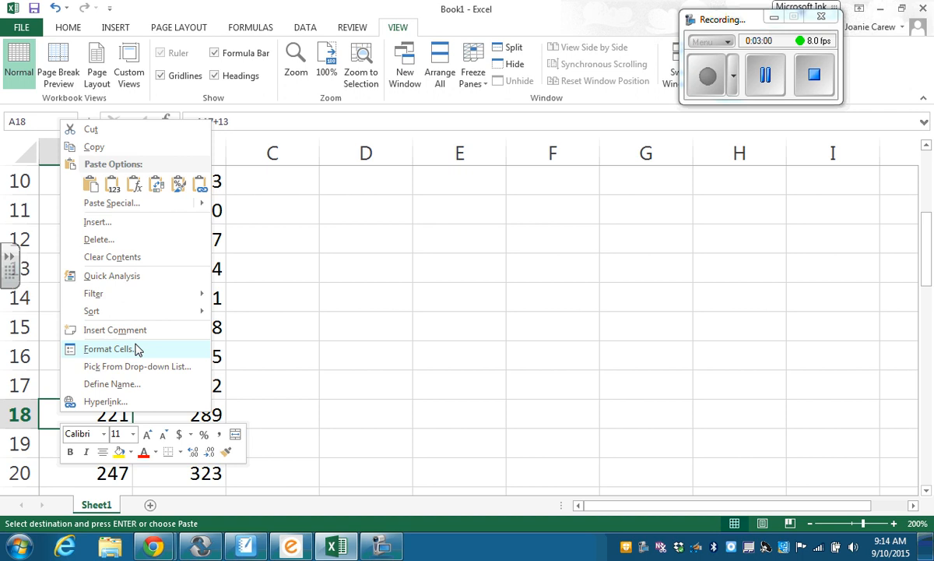
{"action": "left_click", "coordinate": [121, 452]}
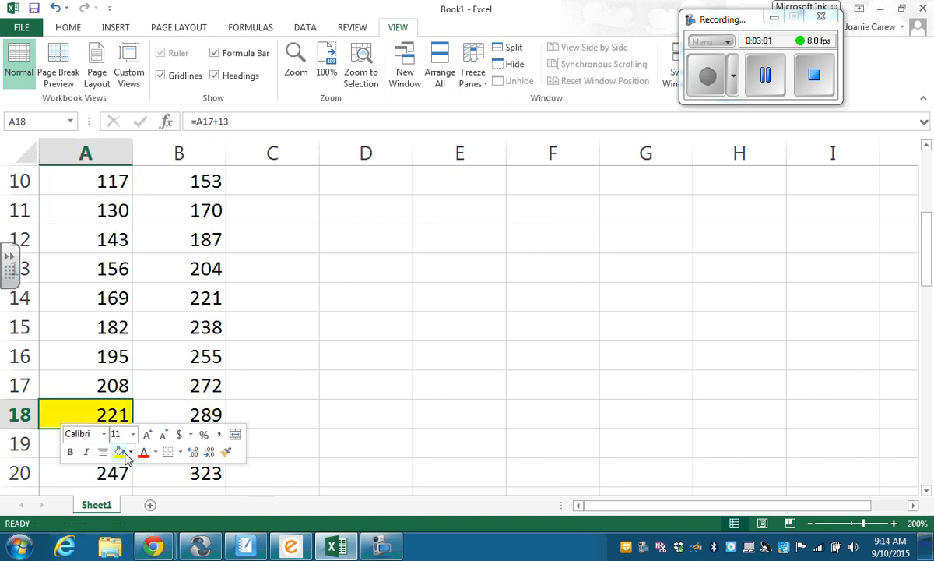
{"action": "left_click", "coordinate": [215, 297]}
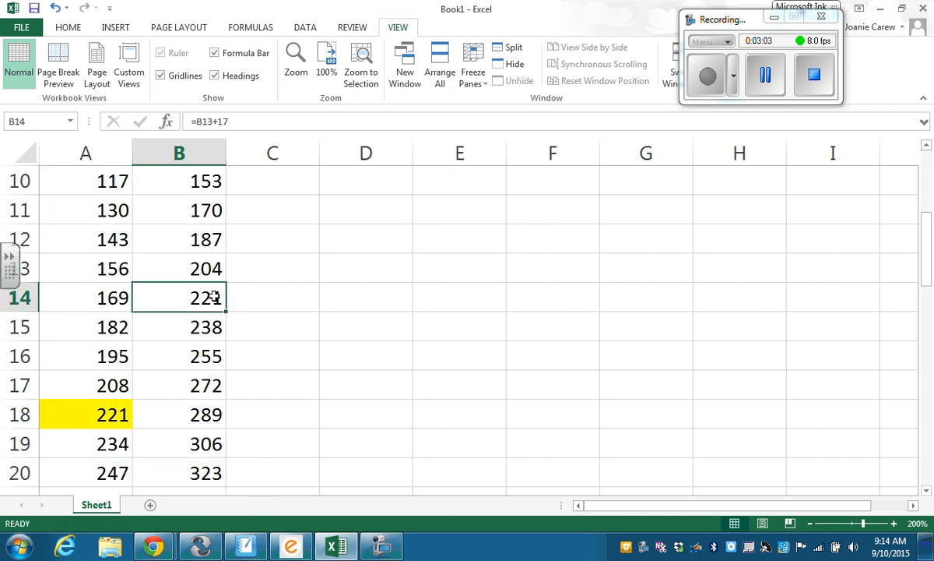
{"action": "right_click", "coordinate": [215, 296]}
{"action": "left_click", "coordinate": [275, 338]}
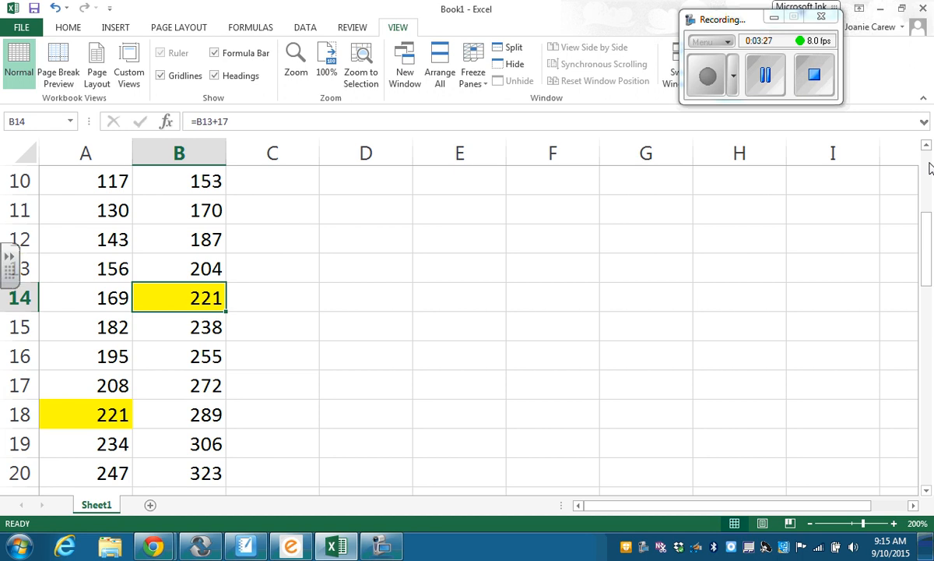
Enter 0 in cells D1, E1 and F1 as the starting values of three new columns.
{"action": "scroll", "coordinate": [929, 169], "scroll_direction": "up", "scroll_amount": 3}
{"action": "left_click", "coordinate": [282, 187]}
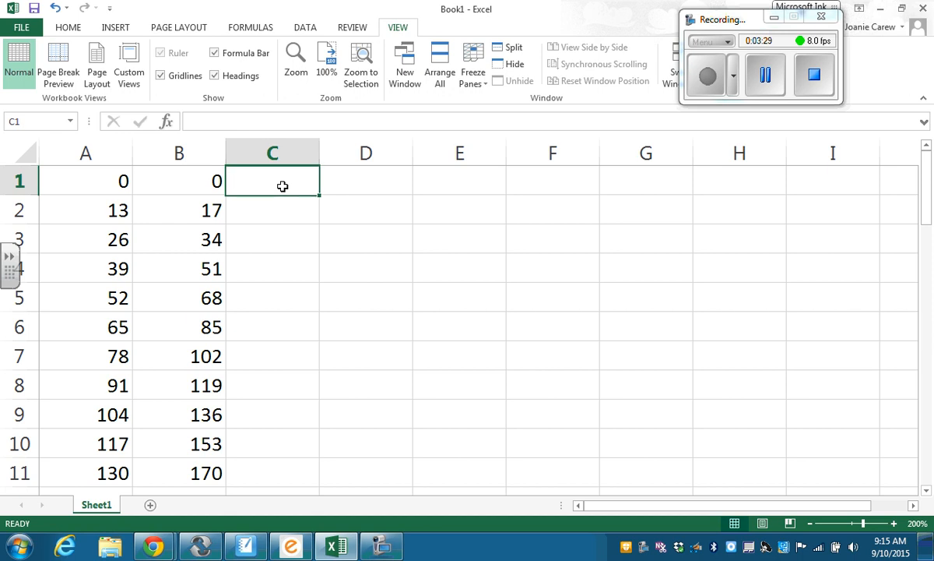
{"action": "left_click", "coordinate": [350, 183]}
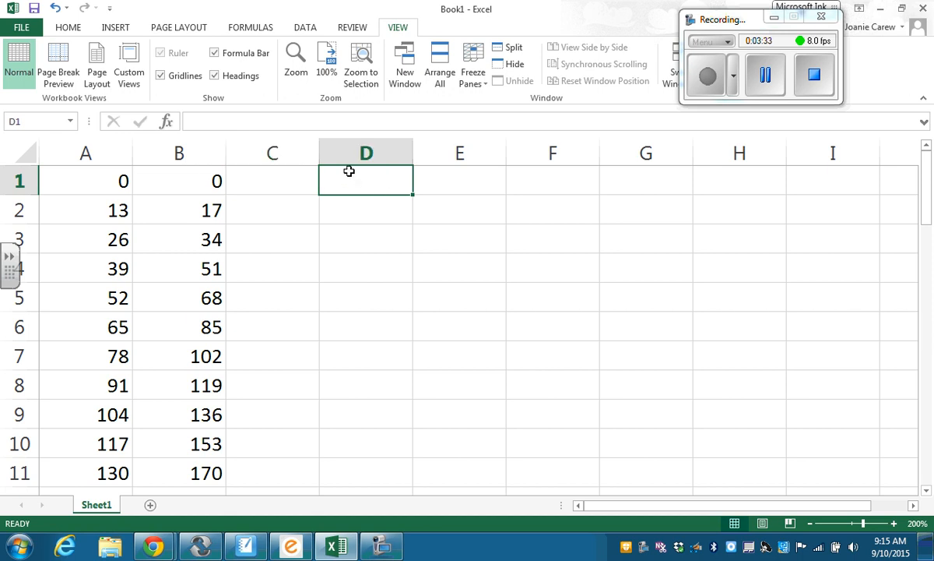
{"action": "type", "text": "0"}
{"action": "left_click", "coordinate": [481, 183]}
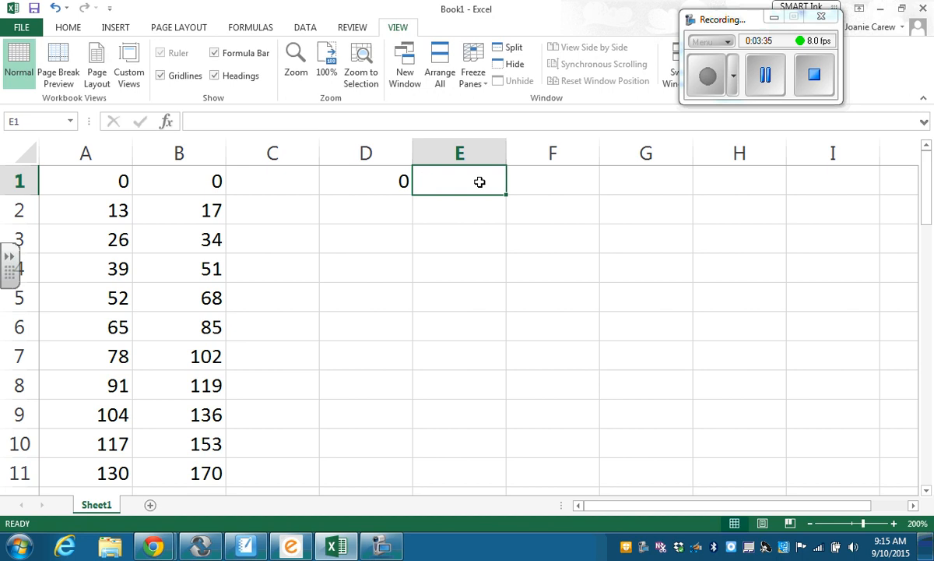
{"action": "type", "text": "0"}
{"action": "left_click", "coordinate": [574, 182]}
{"action": "type", "text": "0"}
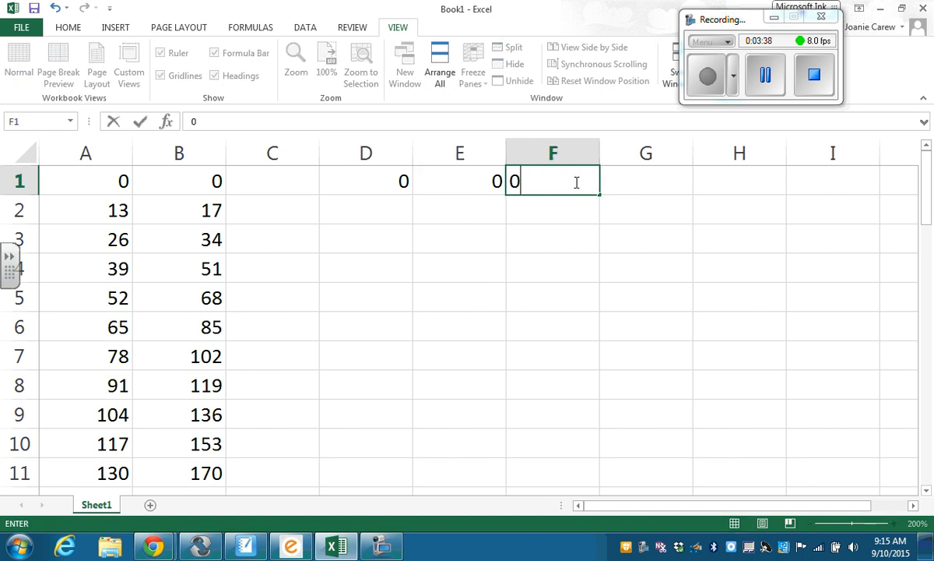
Enter the formula =D1+12 in cell D2.
{"action": "left_click", "coordinate": [378, 205]}
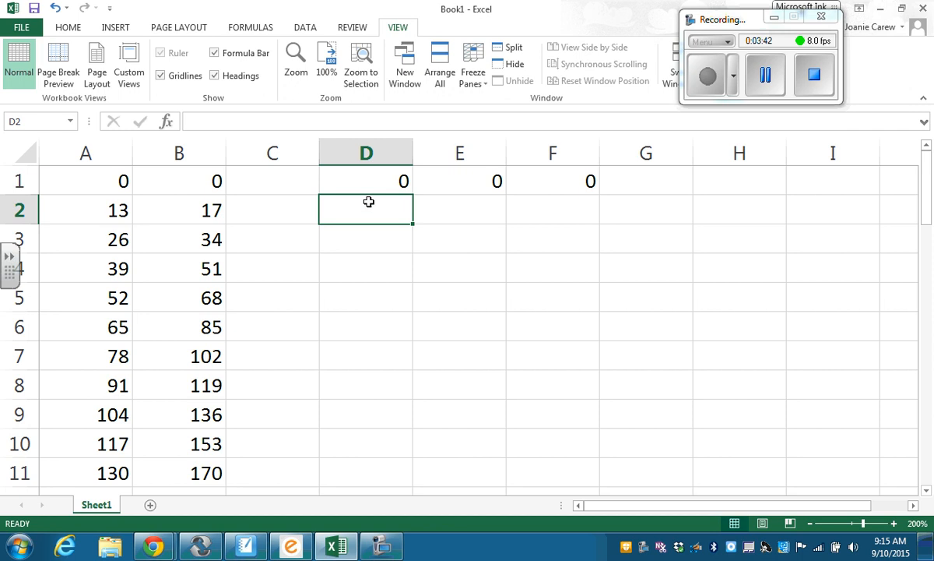
{"action": "left_click", "coordinate": [215, 121]}
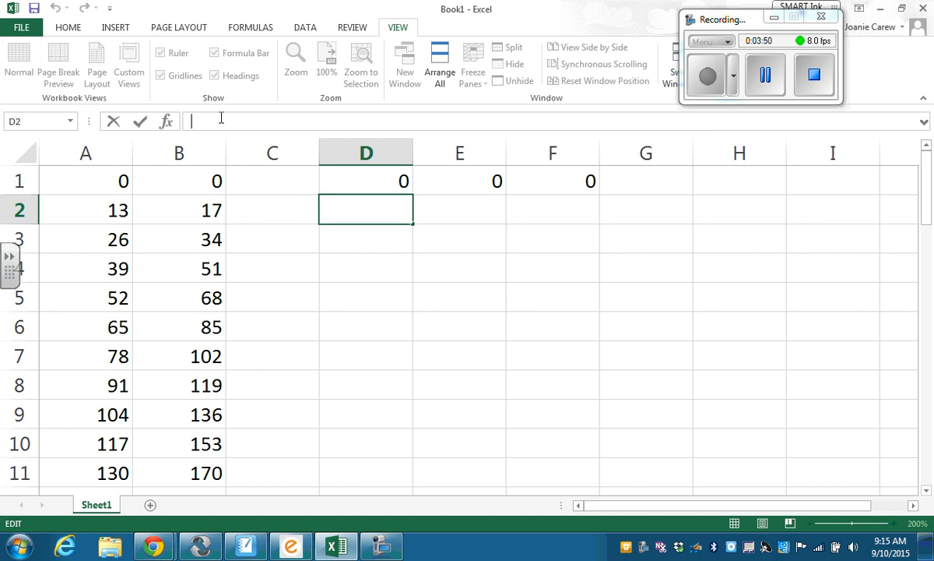
{"action": "type", "text": "="}
{"action": "left_click", "coordinate": [354, 181]}
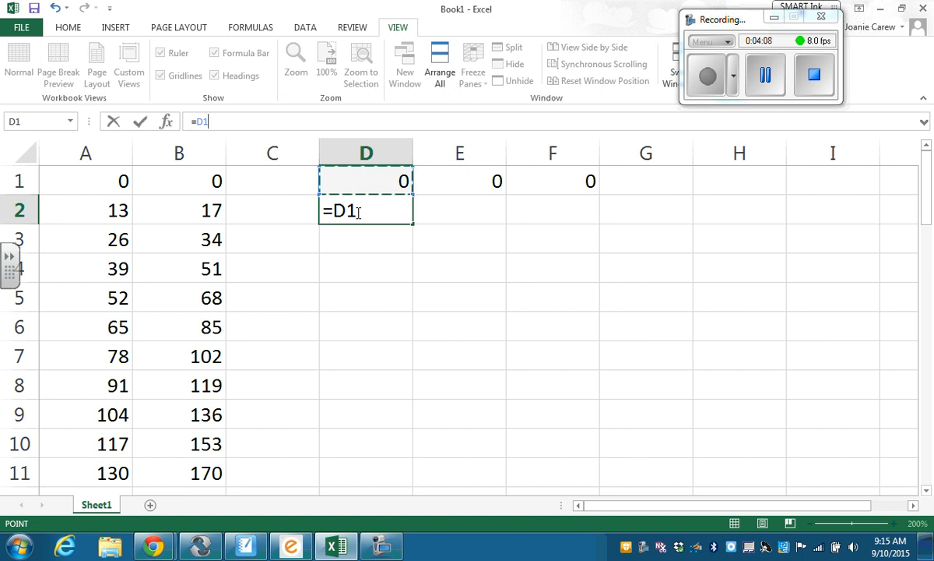
{"action": "type", "text": "+"}
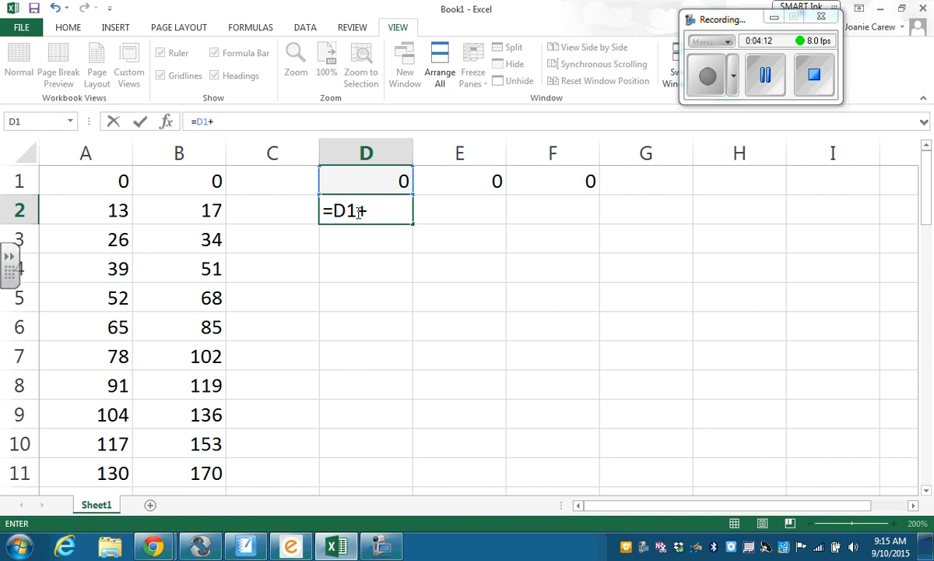
{"action": "type", "text": "12"}
{"action": "left_click", "coordinate": [449, 183]}
Enter the formula =E1+14 in cell E2.
{"action": "left_click", "coordinate": [446, 209]}
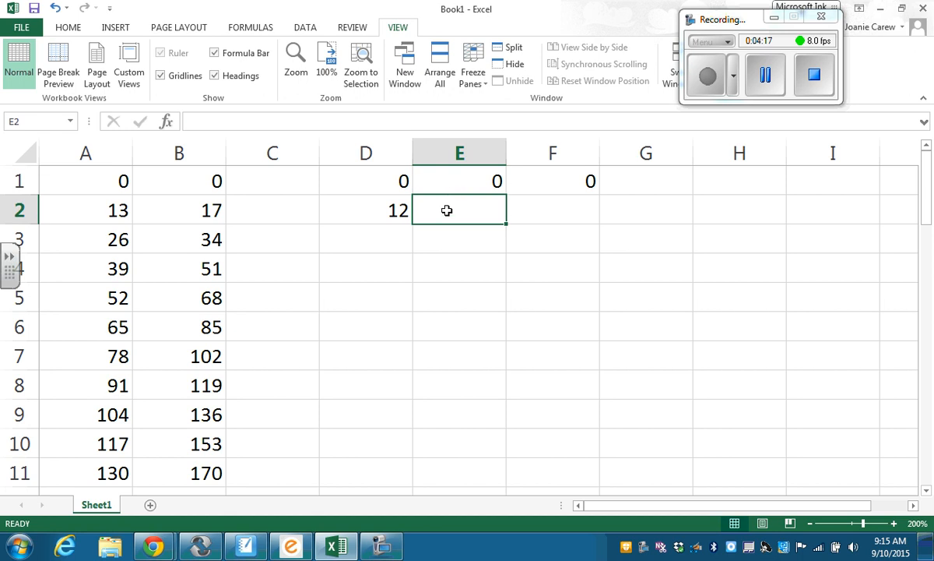
{"action": "left_click", "coordinate": [250, 119]}
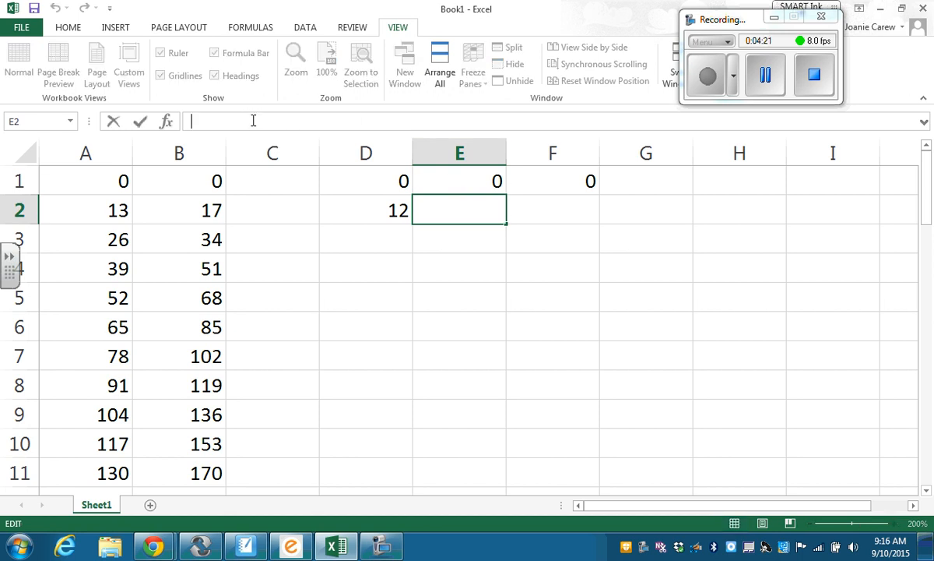
{"action": "type", "text": "="}
{"action": "left_click", "coordinate": [455, 182]}
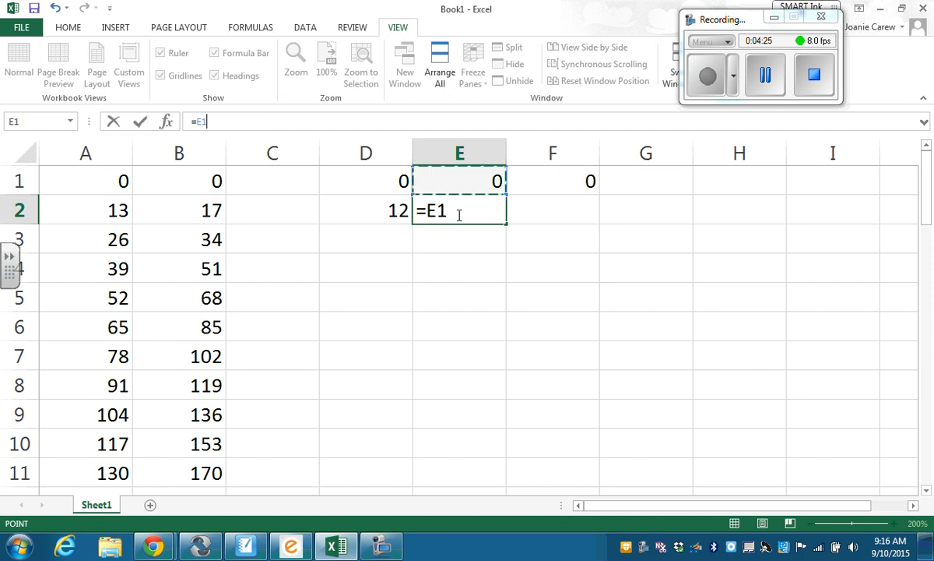
{"action": "double_click", "coordinate": [459, 214]}
{"action": "left_click", "coordinate": [454, 211]}
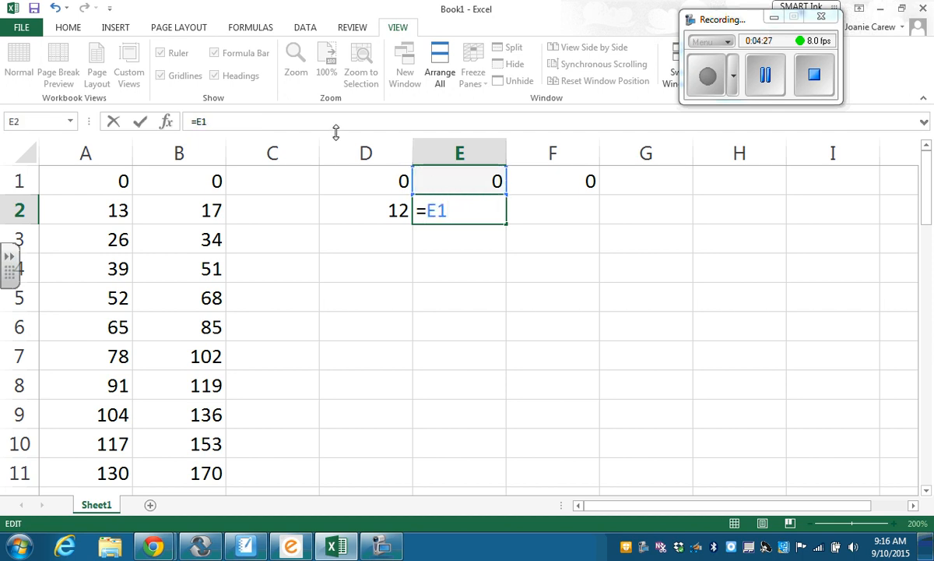
{"action": "left_click", "coordinate": [300, 119]}
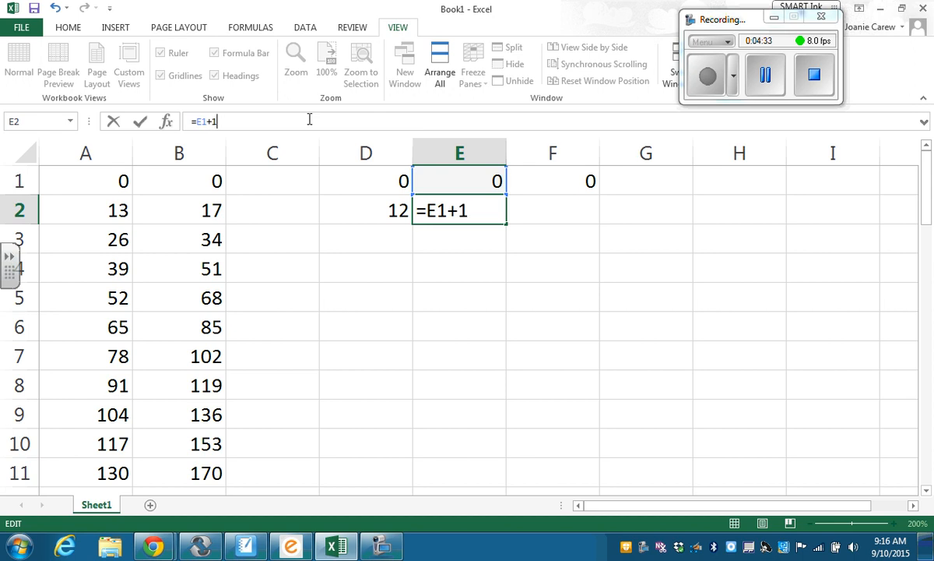
{"action": "type", "text": "4"}
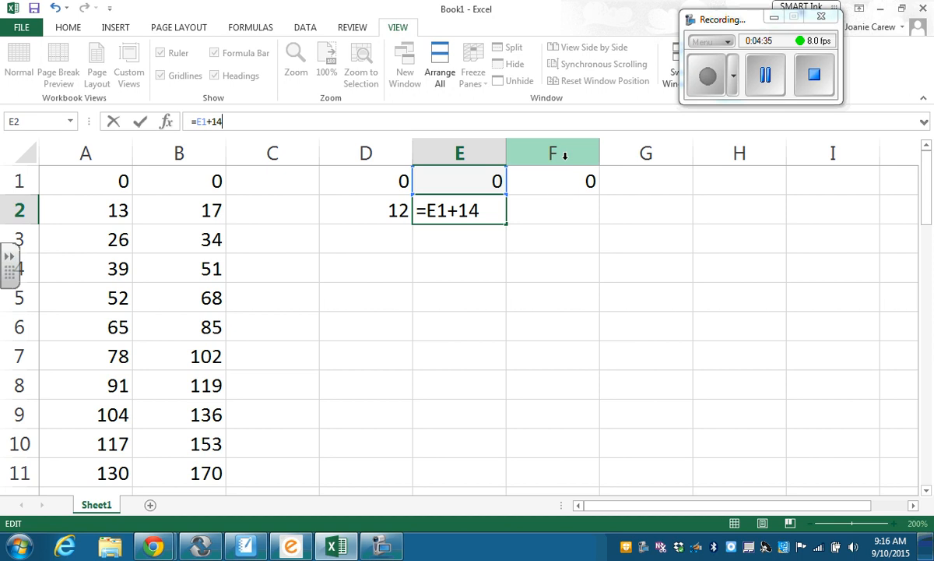
Enter the formula =F1+16 in cell F2.
{"action": "left_click", "coordinate": [551, 210]}
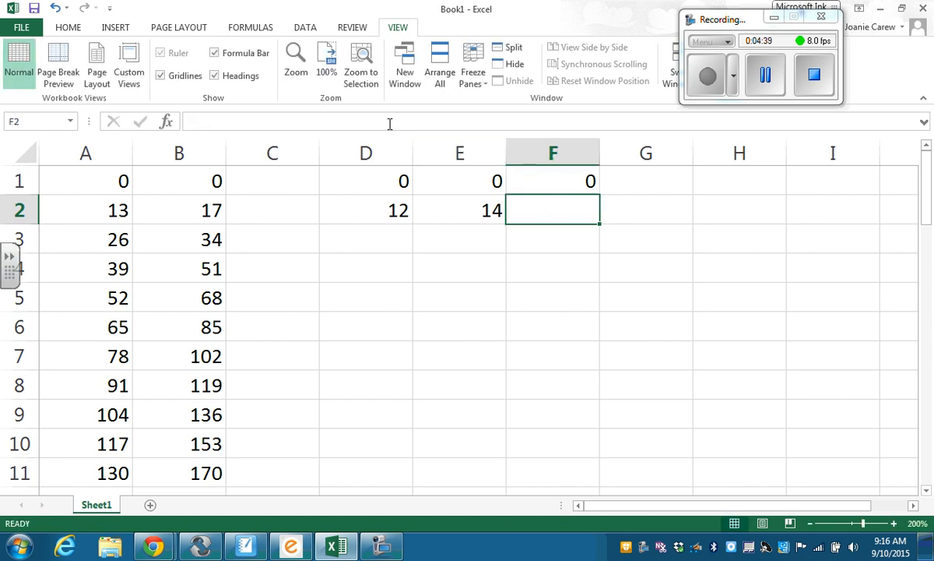
{"action": "left_click", "coordinate": [339, 122]}
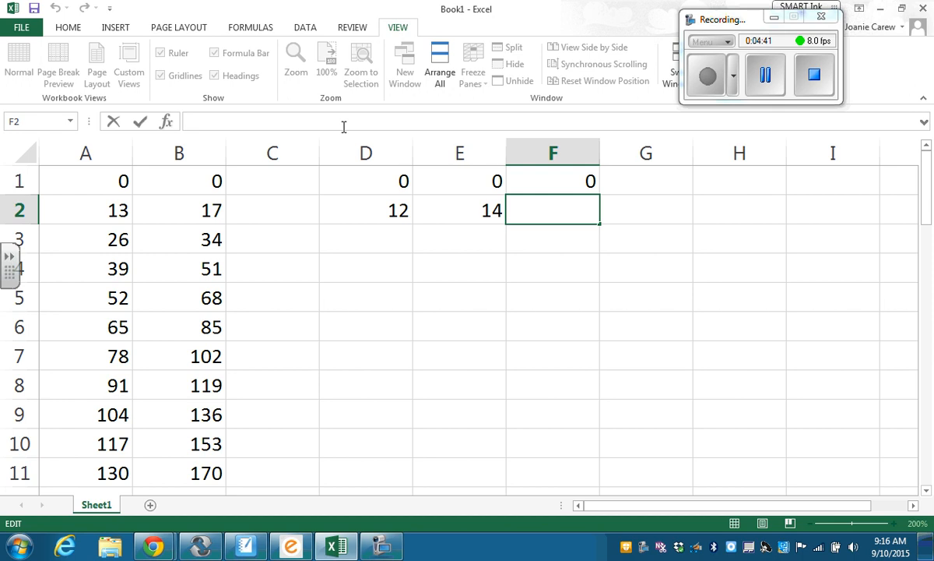
{"action": "type", "text": "="}
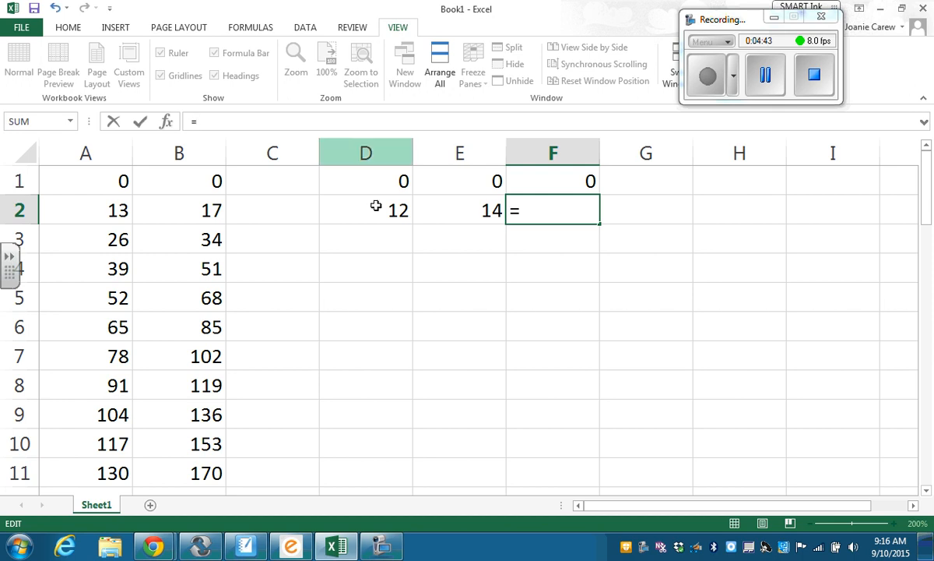
{"action": "left_click", "coordinate": [525, 181]}
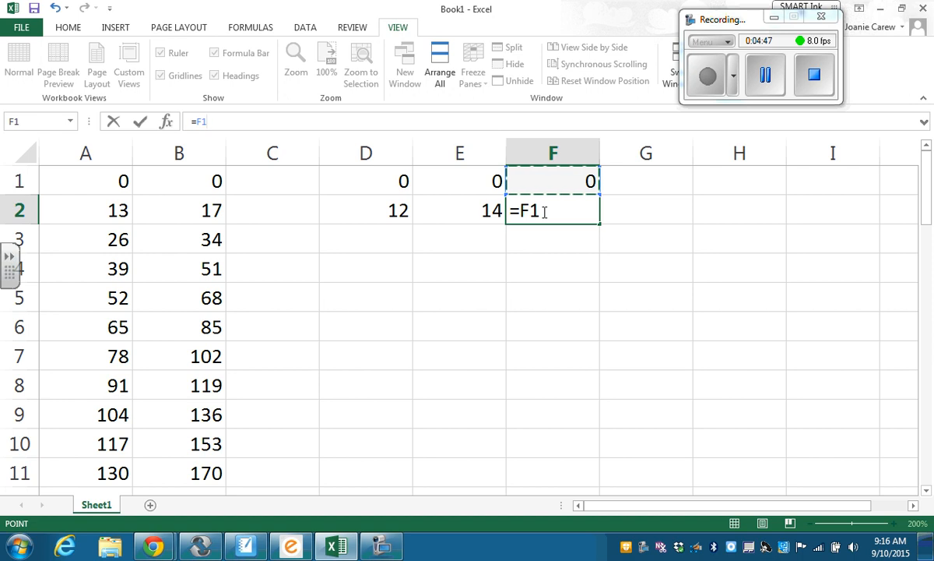
{"action": "left_click", "coordinate": [249, 120]}
{"action": "type", "text": "+"}
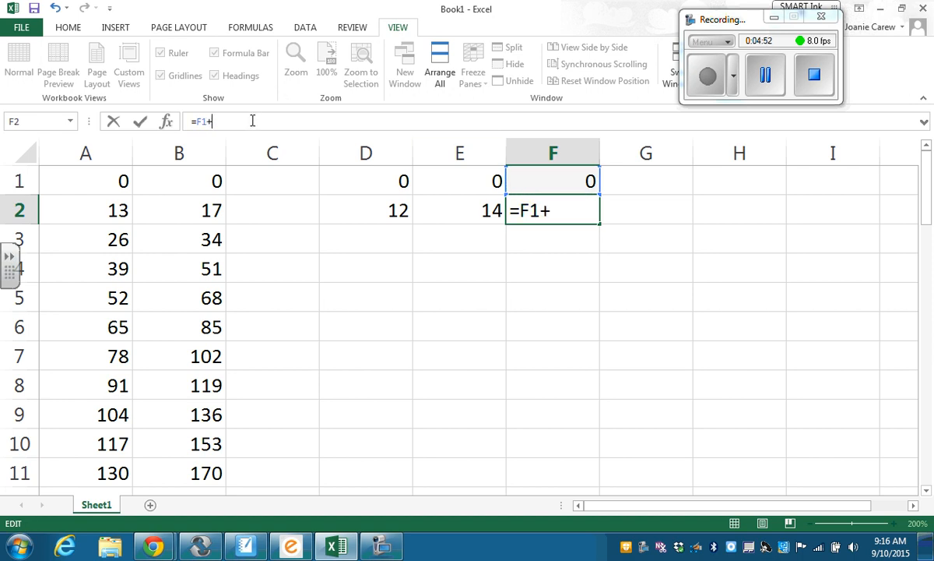
{"action": "type", "text": "16"}
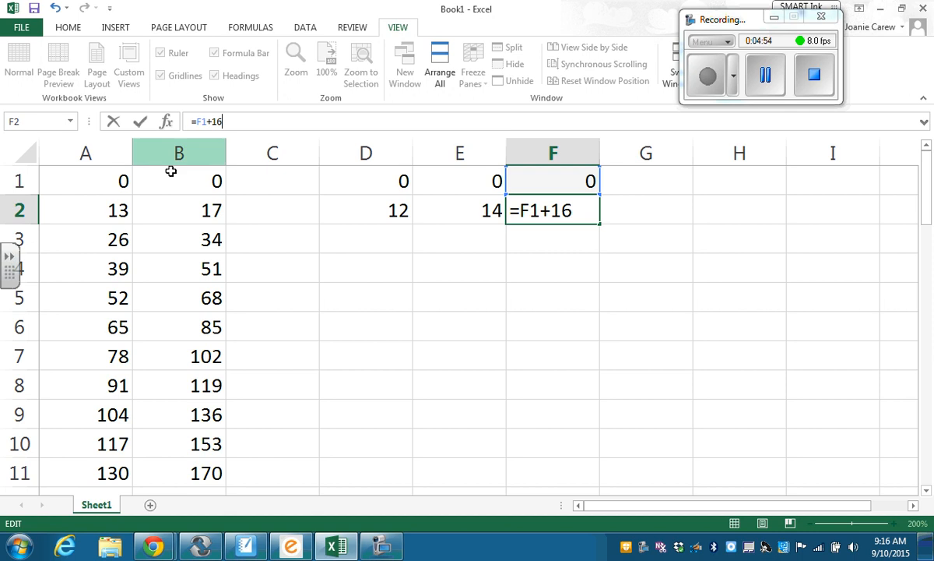
{"action": "left_click", "coordinate": [328, 228]}
Copy the formula from cell D2 and paste it into D3 through D50 to continue the multiples of 12.
{"action": "left_click", "coordinate": [356, 208]}
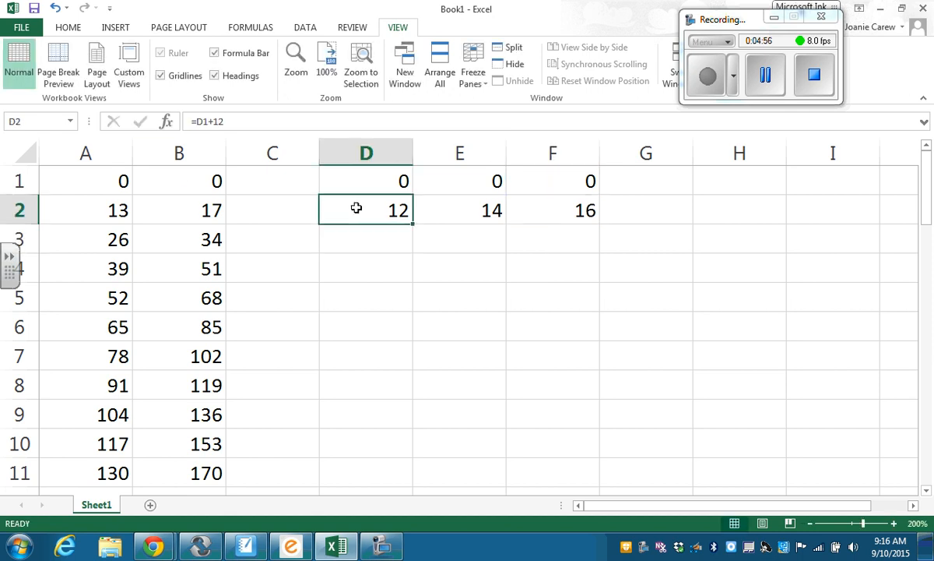
{"action": "right_click", "coordinate": [356, 208]}
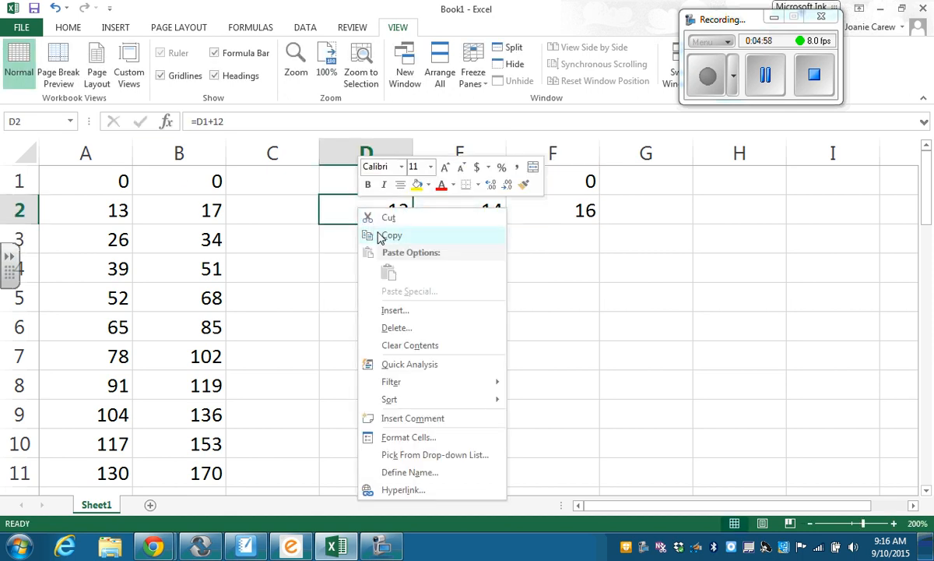
{"action": "left_click", "coordinate": [374, 237]}
{"action": "left_click", "coordinate": [372, 240]}
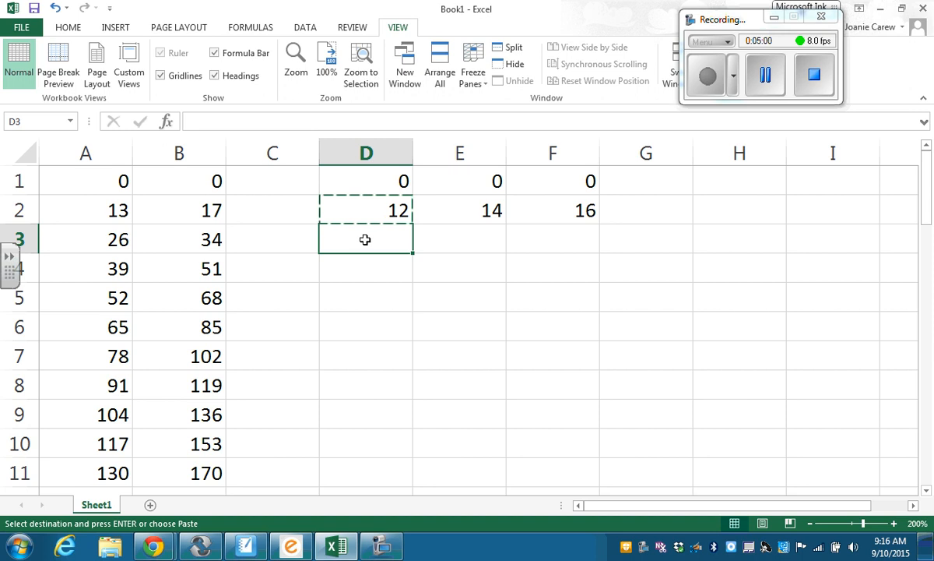
{"action": "key", "text": "shift+Down"}
{"action": "key", "text": "shift+Down"}
{"action": "key", "text": "shift+Down"}
{"action": "key", "text": "shift+Down"}
{"action": "key", "text": "shift+Down"}
{"action": "key", "text": "shift+Down"}
{"action": "key", "text": "shift+Down"}
{"action": "key", "text": "shift+Down"}
{"action": "key", "text": "shift+Down"}
{"action": "key", "text": "shift+Down"}
{"action": "key", "text": "shift+Down"}
{"action": "key", "text": "shift+Down"}
{"action": "key", "text": "shift+Down"}
{"action": "key", "text": "shift+Down"}
{"action": "key", "text": "shift+Down"}
{"action": "key", "text": "shift+Down"}
{"action": "key", "text": "shift+Down"}
{"action": "key", "text": "shift+Down"}
{"action": "key", "text": "shift+Down"}
{"action": "key", "text": "shift+Down"}
{"action": "key", "text": "shift+Down"}
{"action": "key", "text": "shift+Down"}
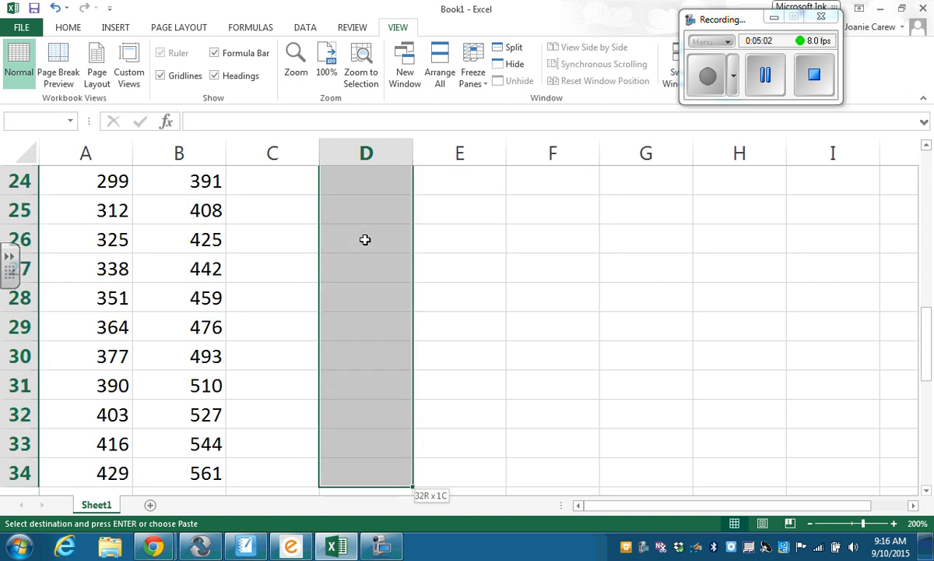
{"action": "key", "text": "shift+Down"}
{"action": "key", "text": "shift+Down"}
{"action": "key", "text": "shift+Down"}
{"action": "key", "text": "shift+Down"}
{"action": "key", "text": "shift+Down"}
{"action": "key", "text": "shift+Down"}
{"action": "key", "text": "shift+Down"}
{"action": "key", "text": "shift+Down"}
{"action": "key", "text": "shift+Down"}
{"action": "key", "text": "shift+Down"}
{"action": "key", "text": "shift+Down"}
{"action": "key", "text": "shift+Down"}
{"action": "key", "text": "shift+Down"}
{"action": "key", "text": "shift+Down"}
{"action": "key", "text": "shift+Down"}
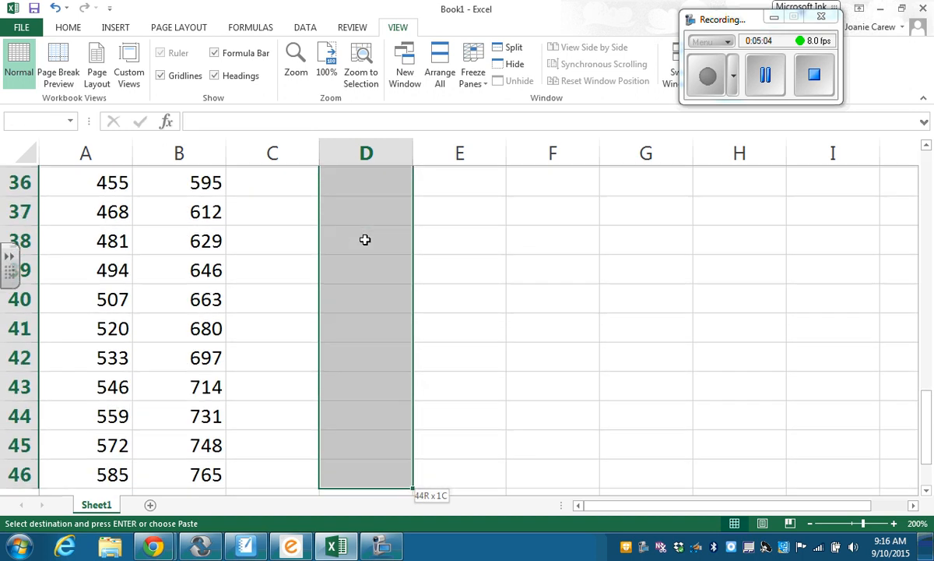
{"action": "key", "text": "shift+Up"}
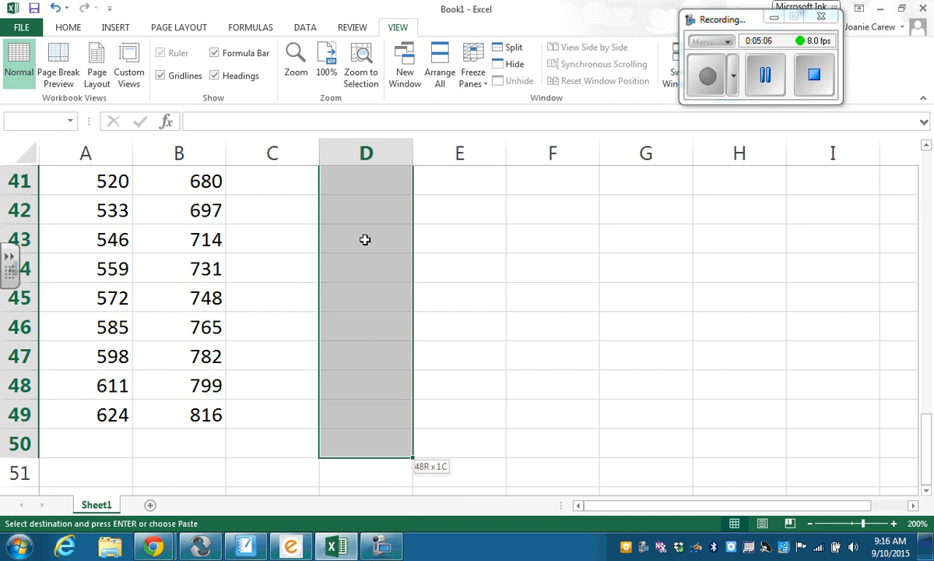
{"action": "right_click", "coordinate": [368, 236]}
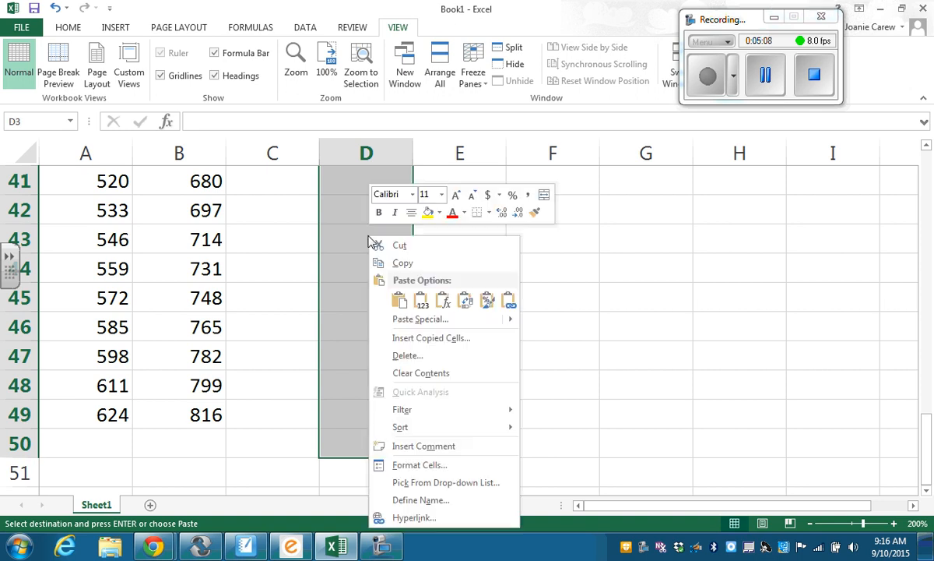
{"action": "left_click", "coordinate": [392, 298]}
{"action": "scroll", "coordinate": [392, 296], "scroll_direction": "up", "scroll_amount": 1}
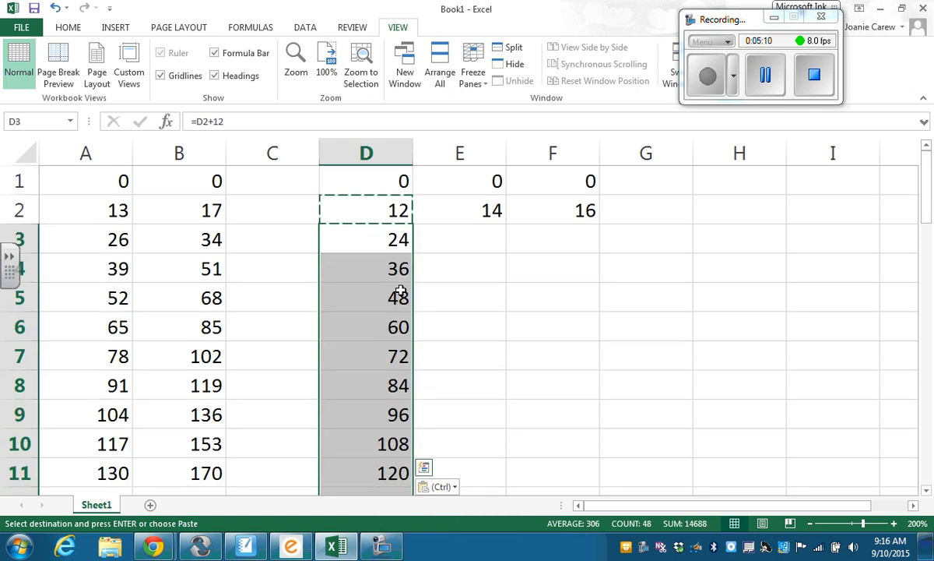
Copy the formula from cell E2 and paste it into E3 through E50 to continue the multiples of 14.
{"action": "left_click", "coordinate": [473, 211]}
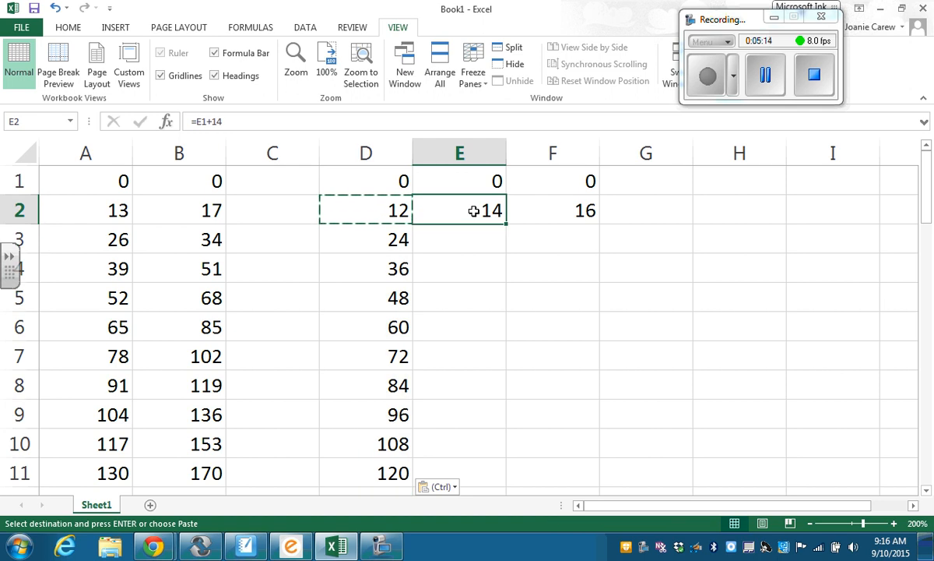
{"action": "right_click", "coordinate": [474, 211]}
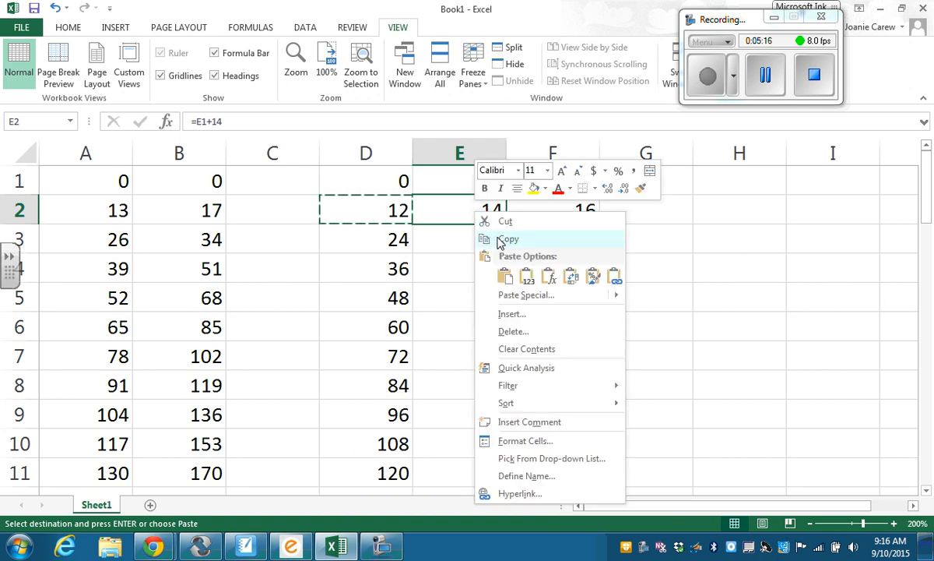
{"action": "left_click", "coordinate": [477, 237]}
{"action": "left_click", "coordinate": [460, 236]}
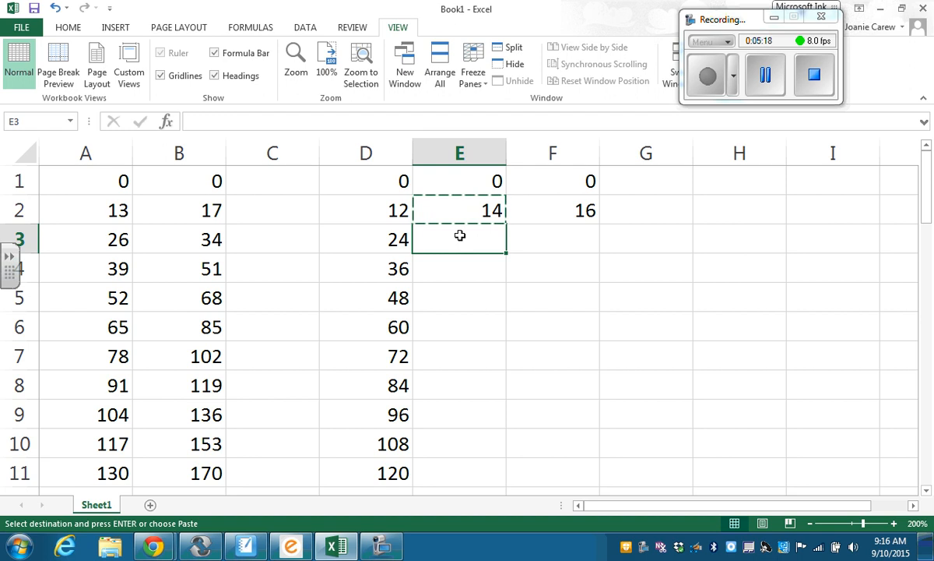
{"action": "key", "text": "shift+Down"}
{"action": "key", "text": "shift+Down"}
{"action": "key", "text": "shift+Down"}
{"action": "key", "text": "shift+Down"}
{"action": "key", "text": "shift+Down"}
{"action": "key", "text": "shift+Down"}
{"action": "key", "text": "shift+Down"}
{"action": "key", "text": "shift+Down"}
{"action": "key", "text": "shift+Down"}
{"action": "key", "text": "shift+Down"}
{"action": "key", "text": "shift+Down"}
{"action": "key", "text": "shift+Down"}
{"action": "key", "text": "shift+Down"}
{"action": "key", "text": "shift+Down"}
{"action": "key", "text": "shift+Down"}
{"action": "key", "text": "shift+Down"}
{"action": "key", "text": "shift+Down"}
{"action": "key", "text": "shift+Down"}
{"action": "key", "text": "shift+Down"}
{"action": "key", "text": "shift+Down"}
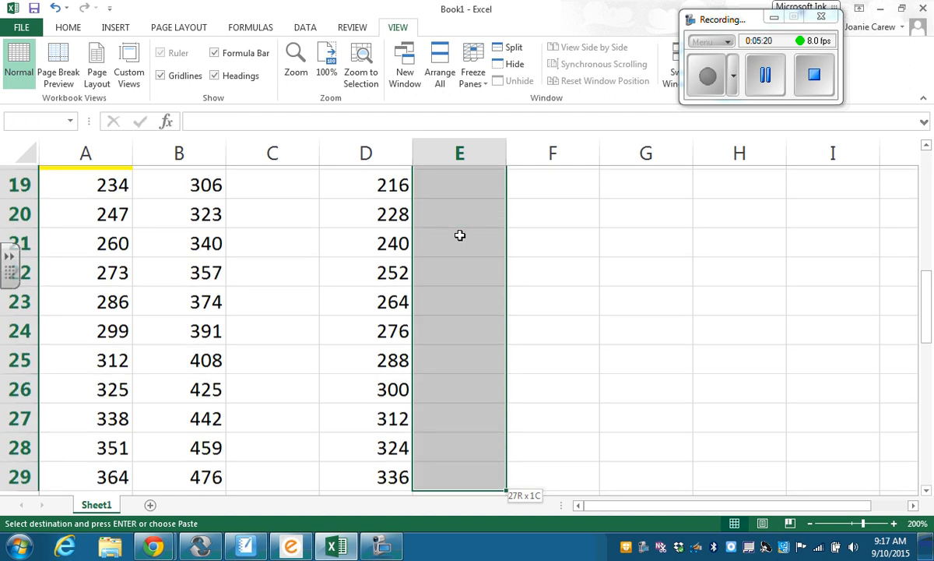
{"action": "key", "text": "shift+Down"}
{"action": "key", "text": "shift+Down"}
{"action": "key", "text": "shift+Down"}
{"action": "key", "text": "shift+Down"}
{"action": "key", "text": "shift+Down"}
{"action": "key", "text": "shift+Down"}
{"action": "key", "text": "shift+Down"}
{"action": "key", "text": "shift+Down"}
{"action": "key", "text": "shift+Down"}
{"action": "key", "text": "shift+Down"}
{"action": "key", "text": "shift+Down"}
{"action": "key", "text": "shift+Down"}
{"action": "key", "text": "shift+Down"}
{"action": "key", "text": "shift+Down"}
{"action": "key", "text": "shift+Down"}
{"action": "key", "text": "shift+Down"}
{"action": "key", "text": "shift+Down"}
{"action": "key", "text": "shift+Down"}
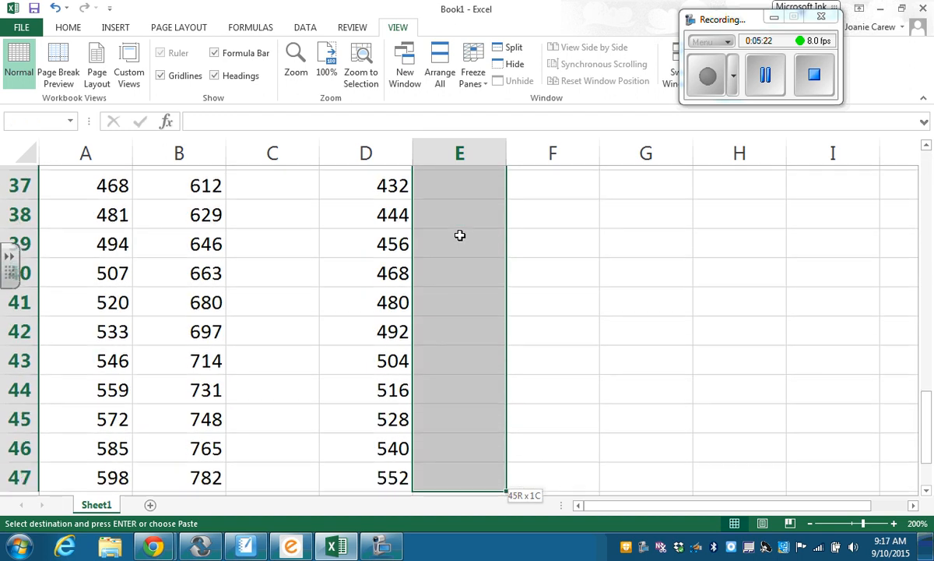
{"action": "key", "text": "shift+Down"}
{"action": "key", "text": "shift+Down"}
{"action": "key", "text": "shift+Down"}
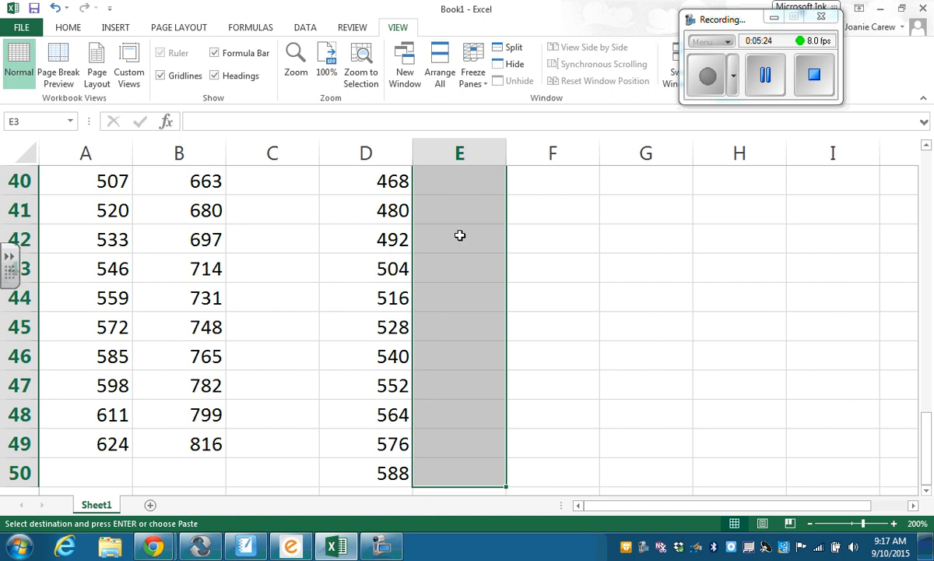
{"action": "right_click", "coordinate": [460, 235]}
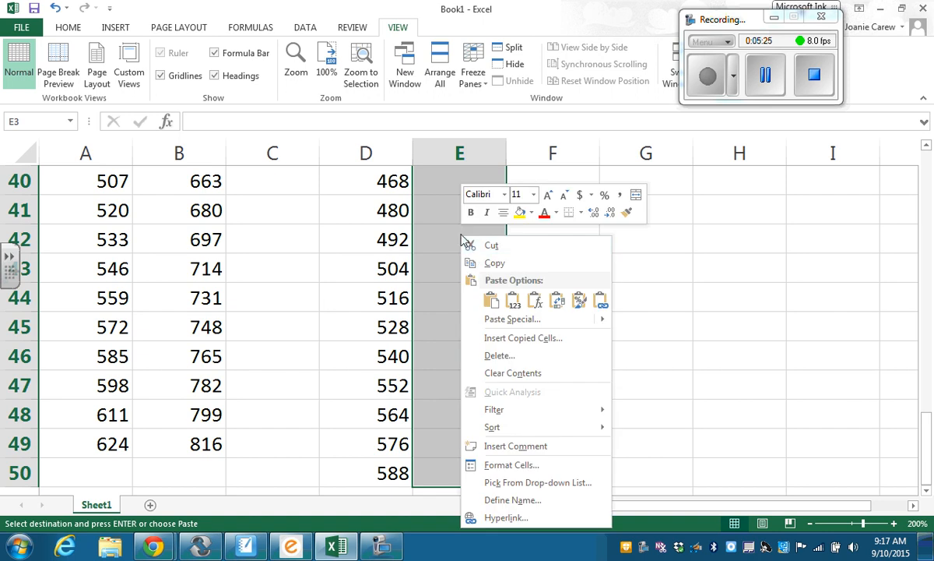
{"action": "left_click", "coordinate": [491, 301]}
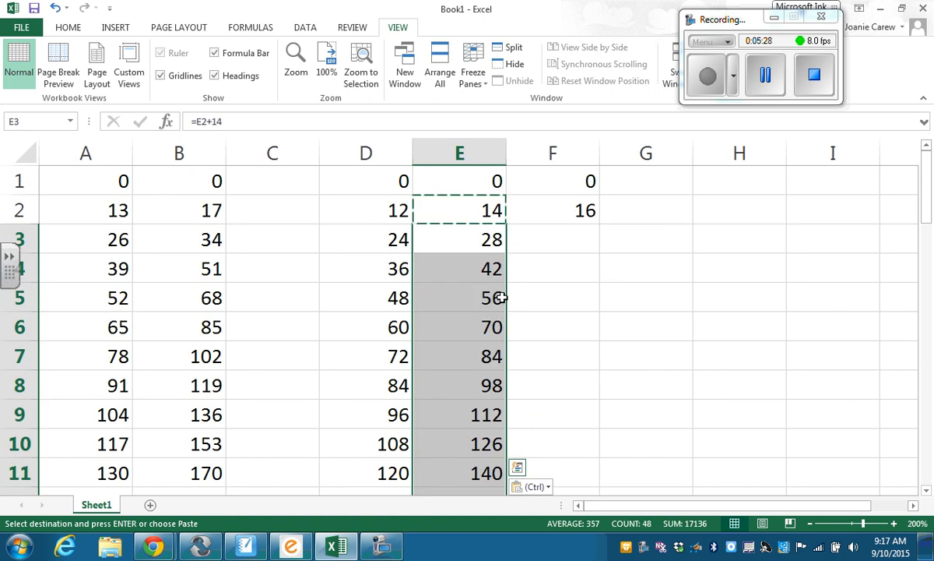
Copy the formula from cell F2 and paste it into F3 through F50 to continue the multiples of 16.
{"action": "left_click", "coordinate": [574, 211]}
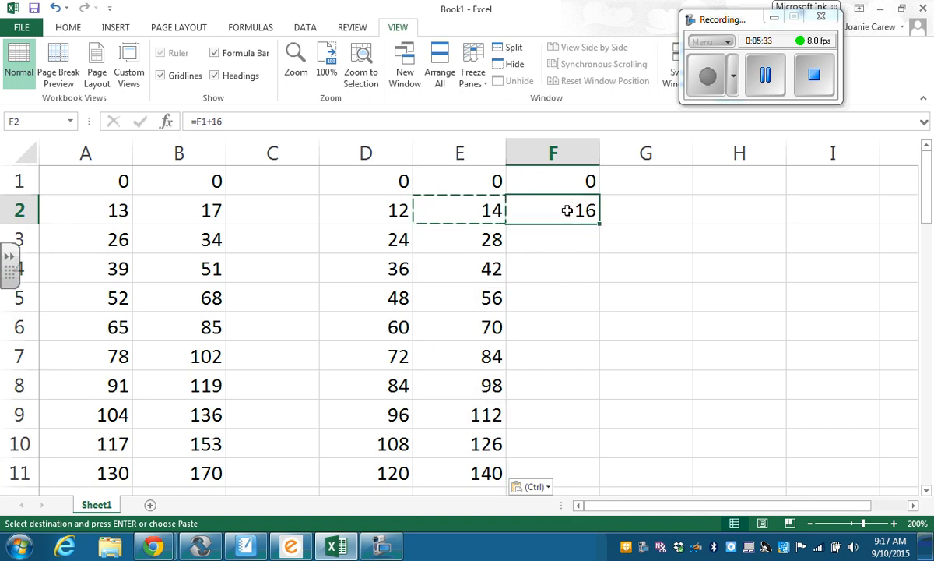
{"action": "right_click", "coordinate": [570, 212]}
{"action": "left_click", "coordinate": [600, 239]}
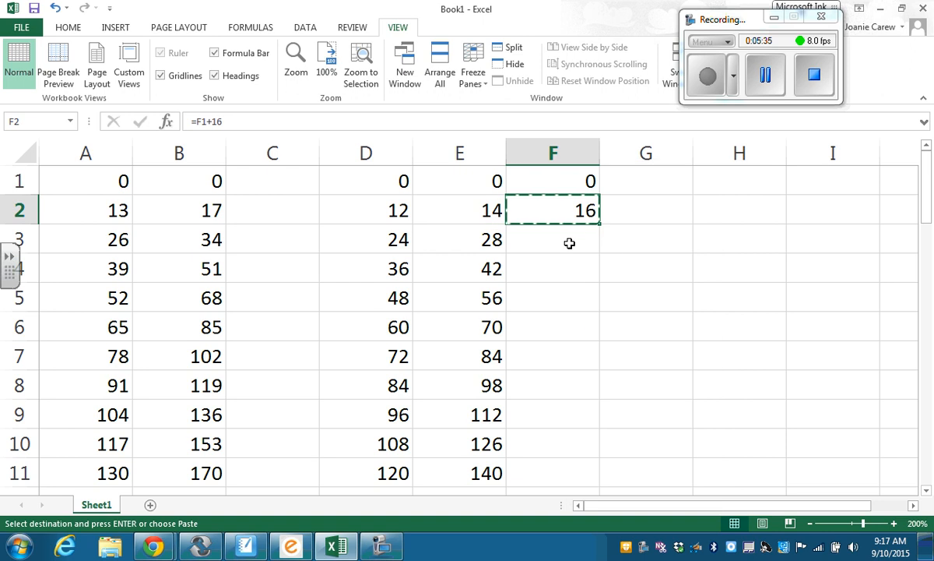
{"action": "left_click", "coordinate": [565, 234]}
{"action": "key", "text": "shift+Down"}
{"action": "key", "text": "shift+Down"}
{"action": "key", "text": "shift+Down"}
{"action": "key", "text": "shift+Down"}
{"action": "key", "text": "shift+Down"}
{"action": "key", "text": "shift+Down"}
{"action": "key", "text": "shift+Down"}
{"action": "key", "text": "shift+Down"}
{"action": "key", "text": "shift+Down"}
{"action": "key", "text": "shift+Down"}
{"action": "key", "text": "shift+Down"}
{"action": "key", "text": "shift+Down"}
{"action": "key", "text": "shift+Down"}
{"action": "key", "text": "shift+Down"}
{"action": "key", "text": "shift+Down"}
{"action": "key", "text": "shift+Down"}
{"action": "key", "text": "shift+Down"}
{"action": "key", "text": "shift+Down"}
{"action": "key", "text": "shift+Down"}
{"action": "key", "text": "shift+Down"}
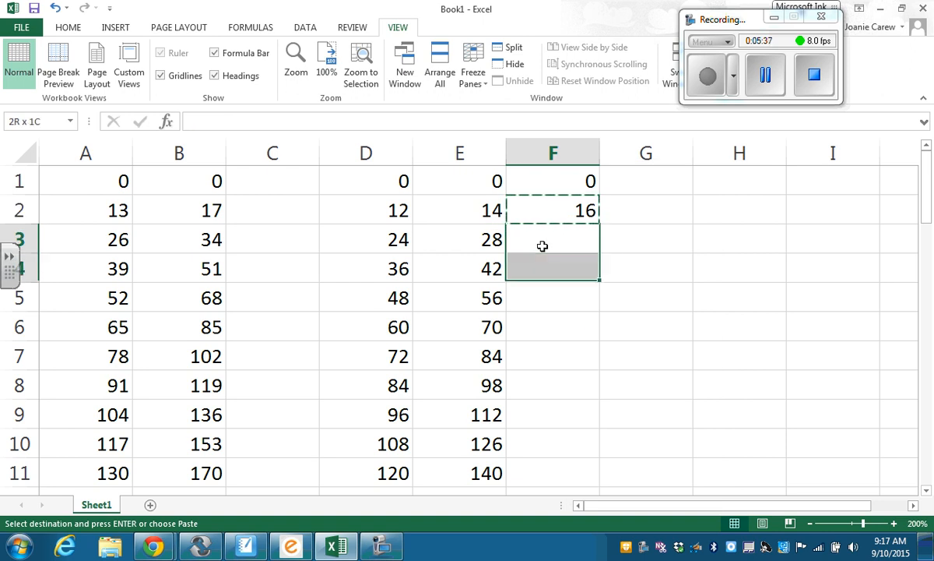
{"action": "key", "text": "shift+Down"}
{"action": "key", "text": "shift+Down"}
{"action": "key", "text": "shift+Down"}
{"action": "key", "text": "shift+Down"}
{"action": "key", "text": "shift+Down"}
{"action": "key", "text": "shift+Down"}
{"action": "key", "text": "shift+Down"}
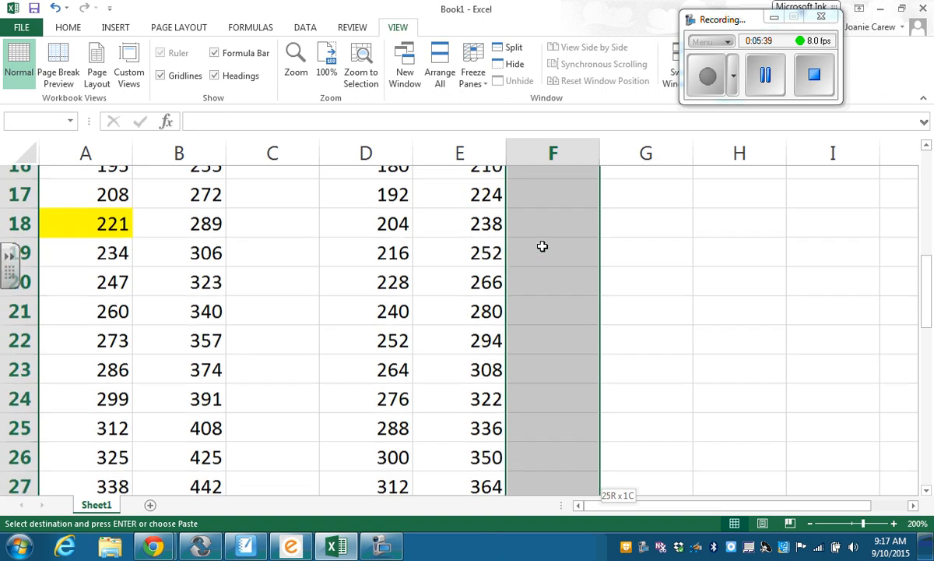
{"action": "key", "text": "shift+Down"}
{"action": "key", "text": "shift+Down"}
{"action": "key", "text": "shift+Down"}
{"action": "key", "text": "shift+Down"}
{"action": "key", "text": "shift+Down"}
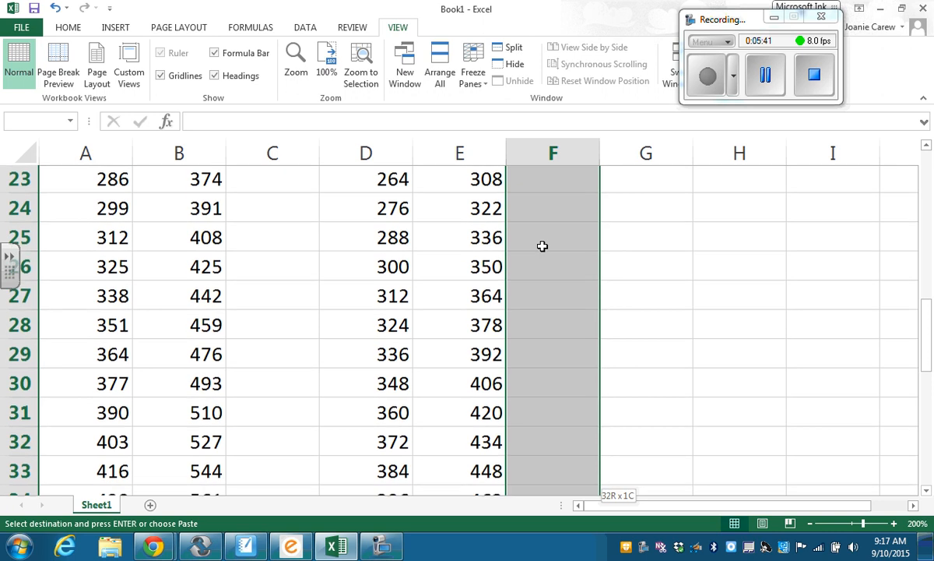
{"action": "key", "text": "shift+Down"}
{"action": "key", "text": "shift+Down"}
{"action": "key", "text": "shift+Down"}
{"action": "key", "text": "shift+Down"}
{"action": "key", "text": "shift+Down"}
{"action": "key", "text": "shift+Down"}
{"action": "key", "text": "shift+Down"}
{"action": "key", "text": "shift+Down"}
{"action": "key", "text": "shift+Down"}
{"action": "key", "text": "shift+Down"}
{"action": "key", "text": "shift+Down"}
{"action": "key", "text": "shift+Down"}
{"action": "key", "text": "shift+Down"}
{"action": "key", "text": "shift+Down"}
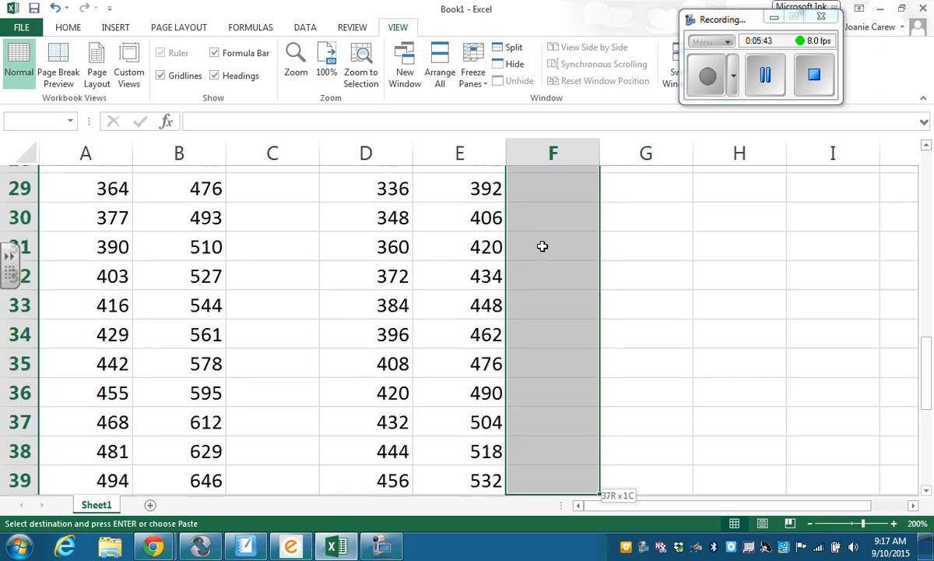
{"action": "key", "text": "shift+Up"}
{"action": "key", "text": "shift+Up"}
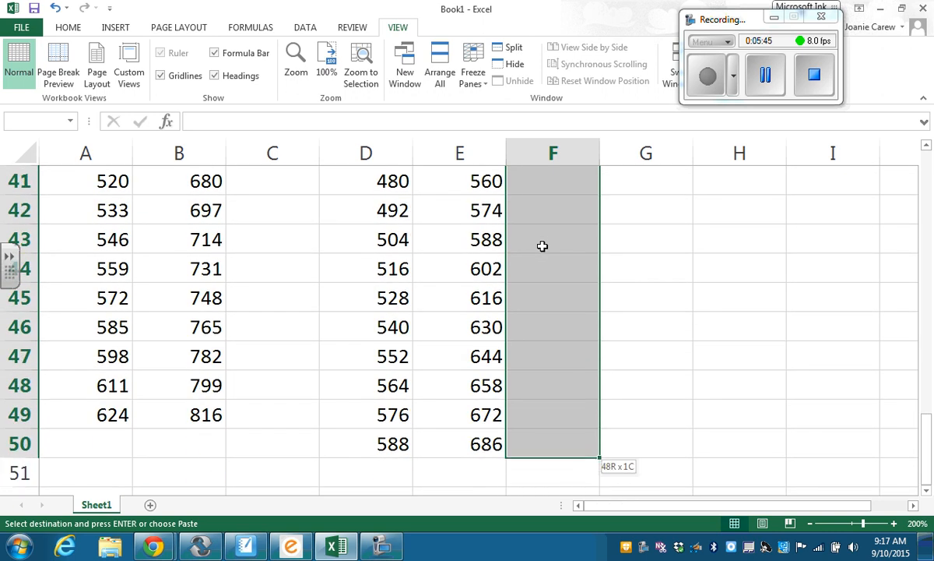
{"action": "key", "text": "shift+Down"}
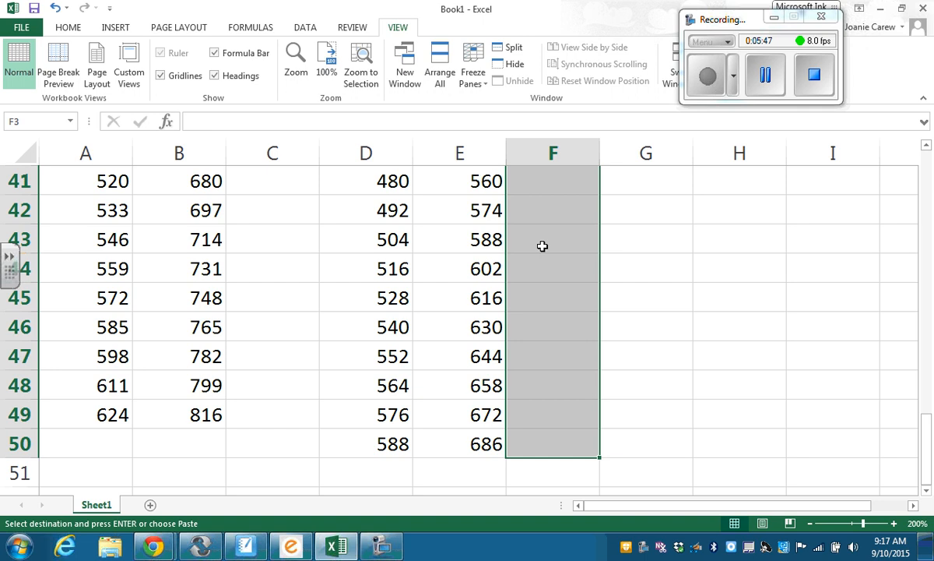
{"action": "right_click", "coordinate": [543, 247]}
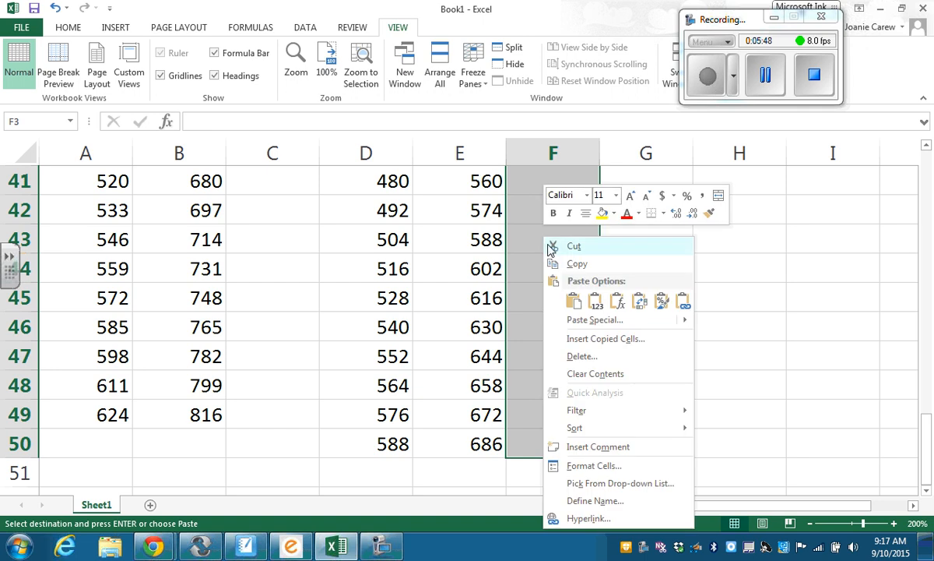
{"action": "left_click", "coordinate": [571, 298]}
Compare the multiples of 12, 14 and 16 in columns D, E and F to find the smallest number common to all three.
{"action": "scroll", "coordinate": [572, 296], "scroll_direction": "up", "scroll_amount": 13}
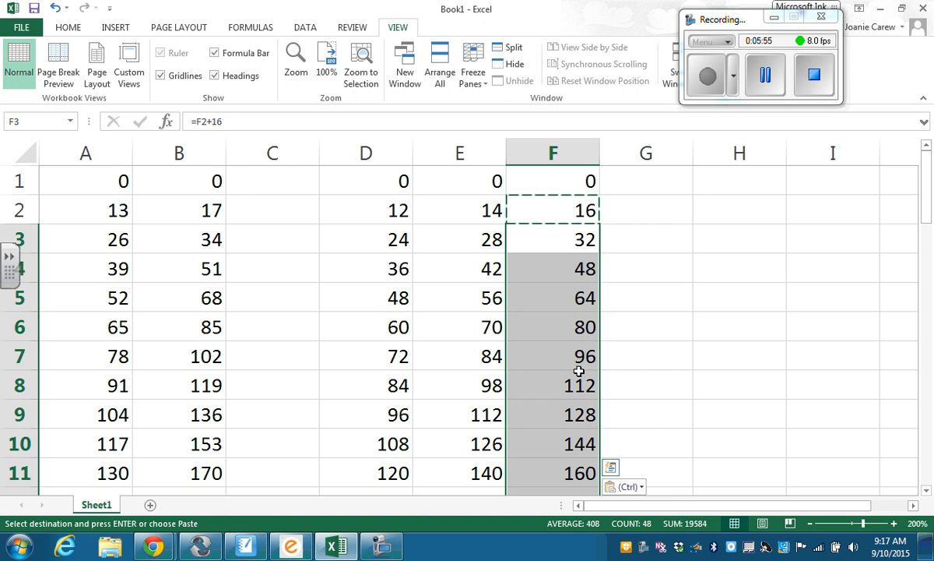
{"action": "scroll", "coordinate": [578, 370], "scroll_direction": "down", "scroll_amount": 1}
{"action": "scroll", "coordinate": [578, 375], "scroll_direction": "down", "scroll_amount": 1}
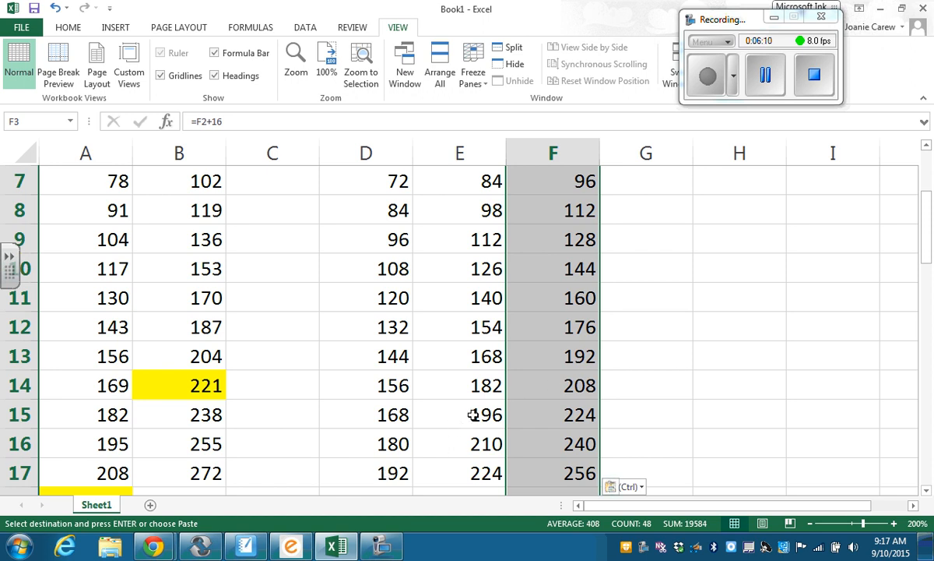
{"action": "scroll", "coordinate": [477, 415], "scroll_direction": "down", "scroll_amount": 1}
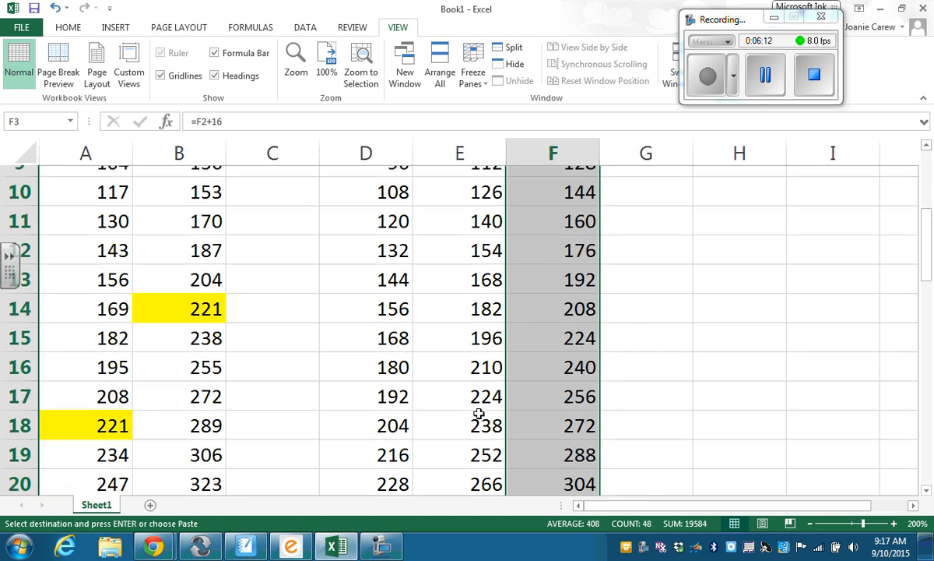
{"action": "scroll", "coordinate": [479, 416], "scroll_direction": "down", "scroll_amount": 1}
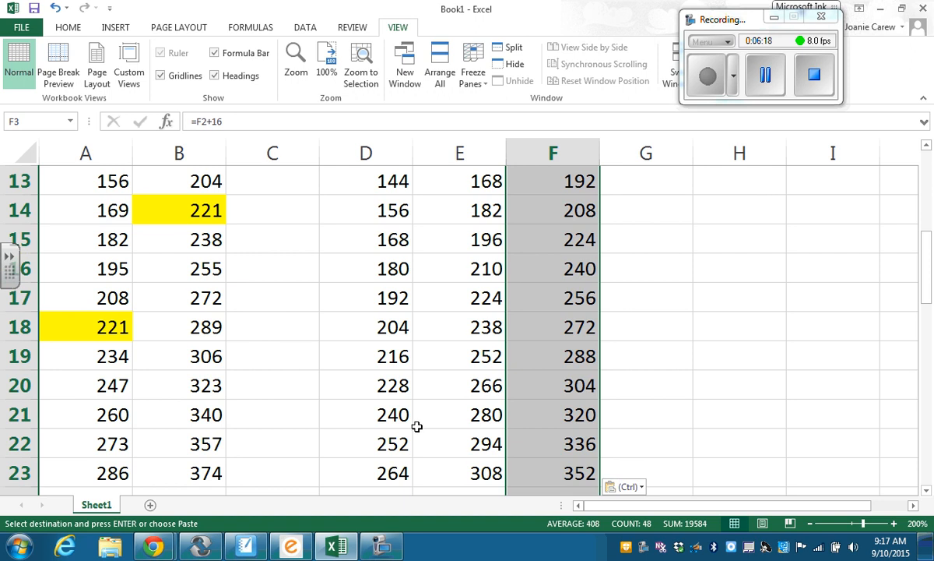
{"action": "scroll", "coordinate": [417, 428], "scroll_direction": "down", "scroll_amount": 1}
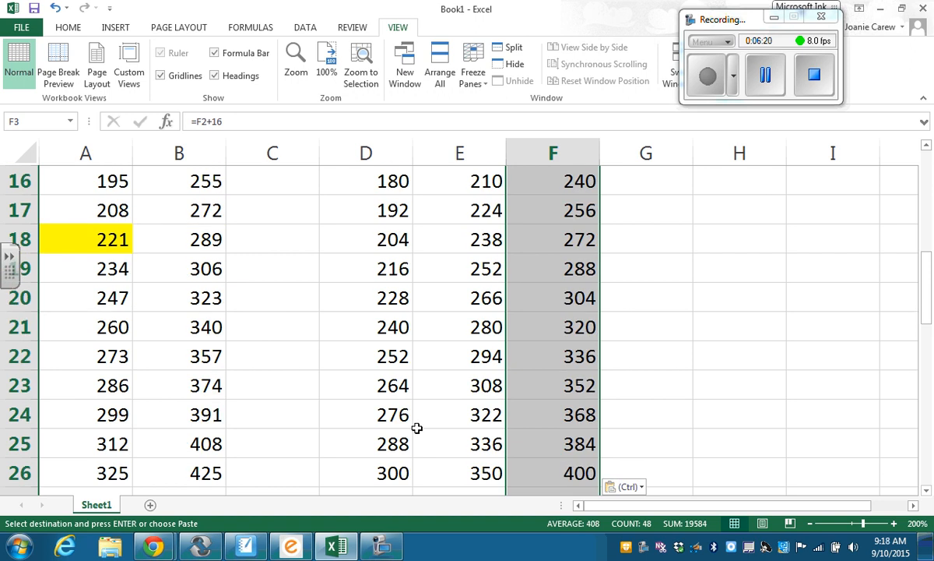
{"action": "scroll", "coordinate": [416, 428], "scroll_direction": "down", "scroll_amount": 1}
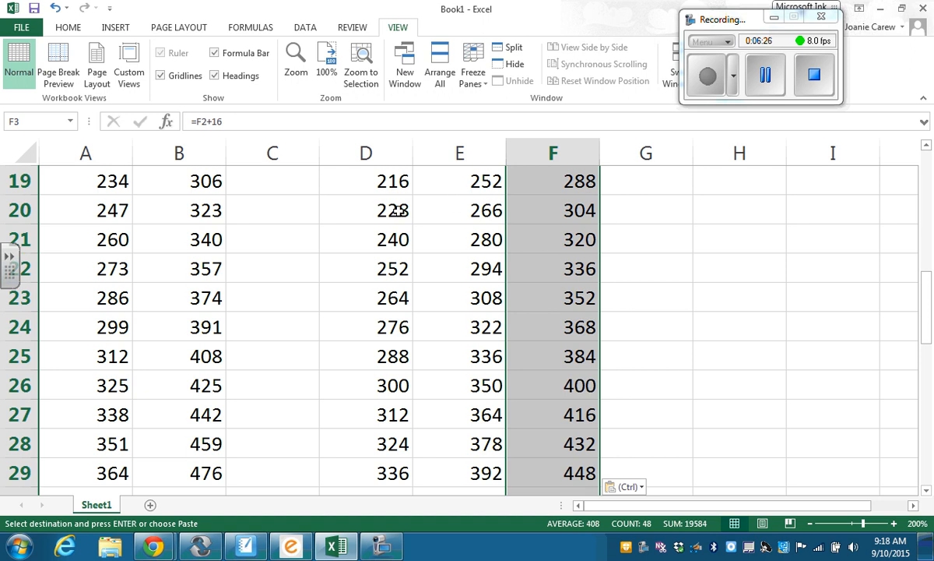
{"action": "scroll", "coordinate": [504, 206], "scroll_direction": "up", "scroll_amount": 1}
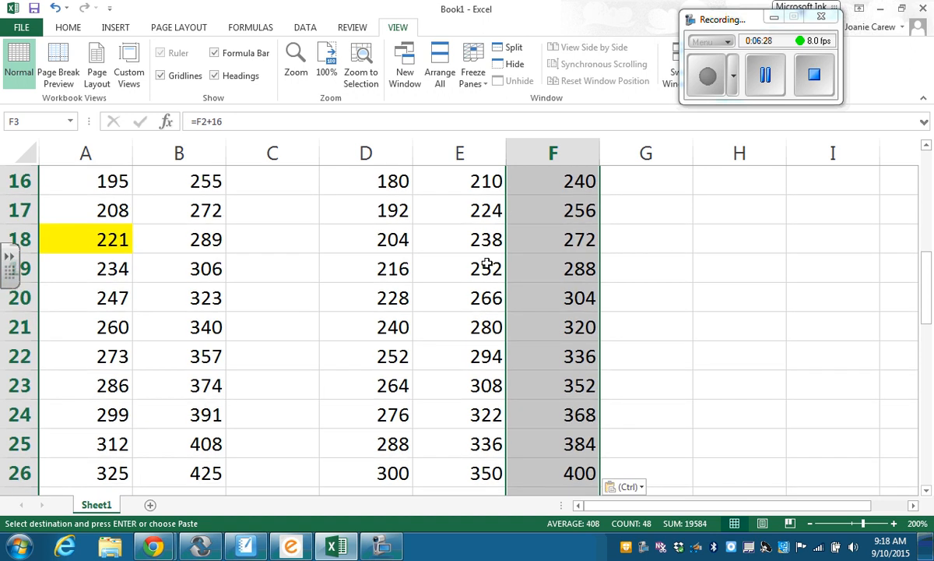
{"action": "scroll", "coordinate": [501, 259], "scroll_direction": "down", "scroll_amount": 1}
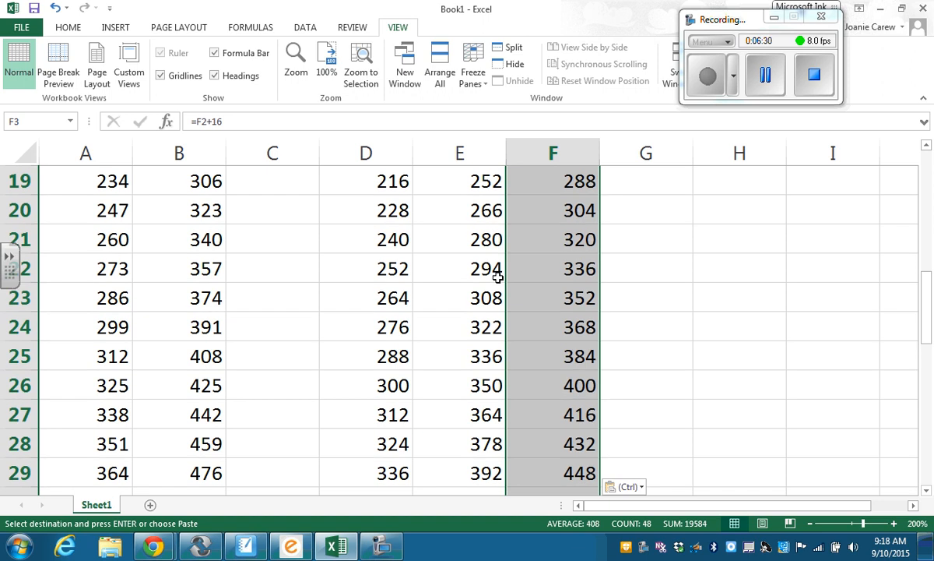
{"action": "scroll", "coordinate": [493, 278], "scroll_direction": "down", "scroll_amount": 1}
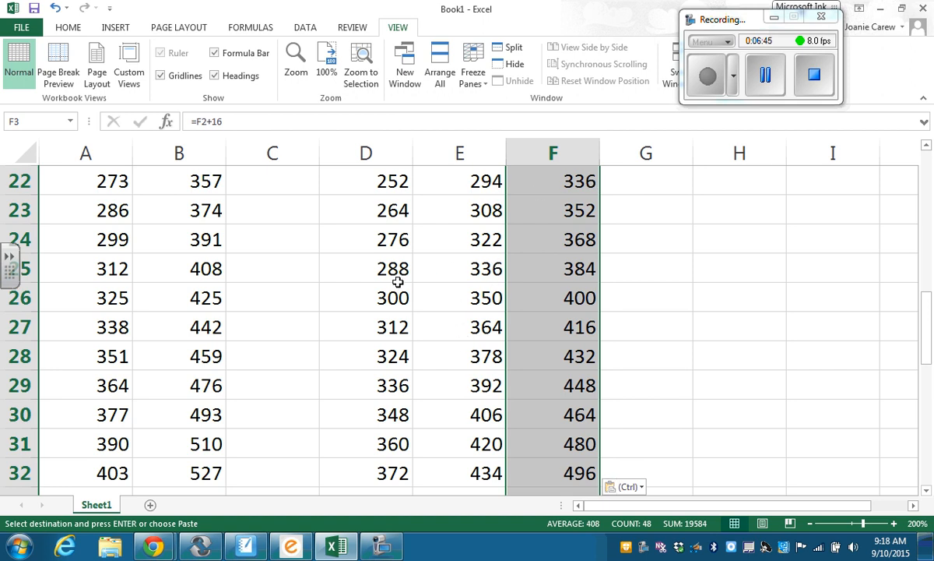
Highlight the common multiple 336 with yellow fill in cells D29, E25 and F22.
{"action": "right_click", "coordinate": [389, 387]}
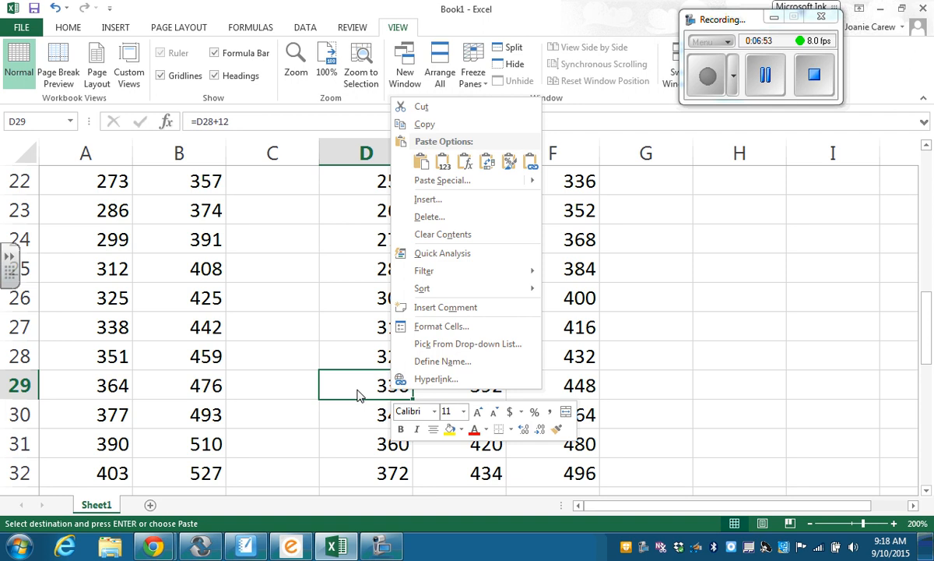
{"action": "left_click", "coordinate": [450, 429]}
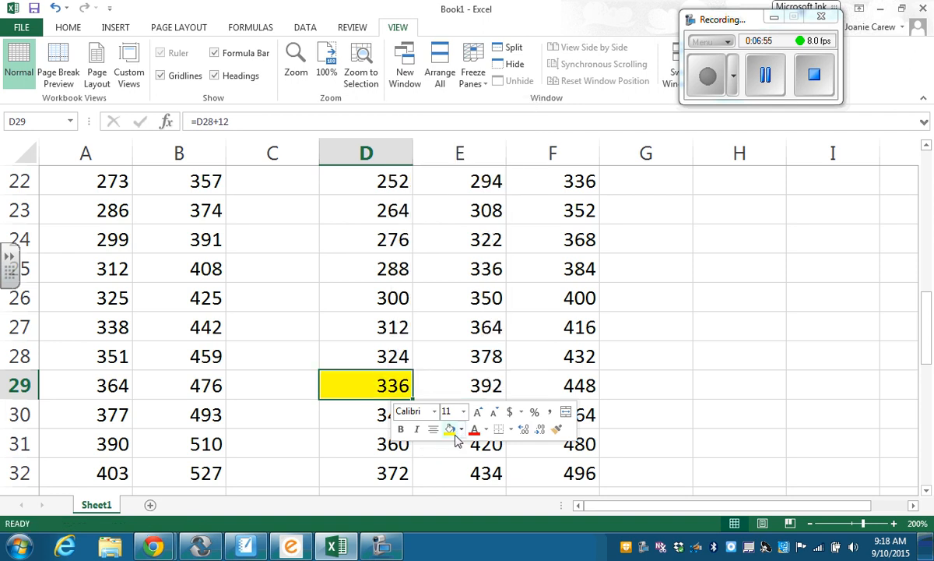
{"action": "left_click", "coordinate": [492, 271]}
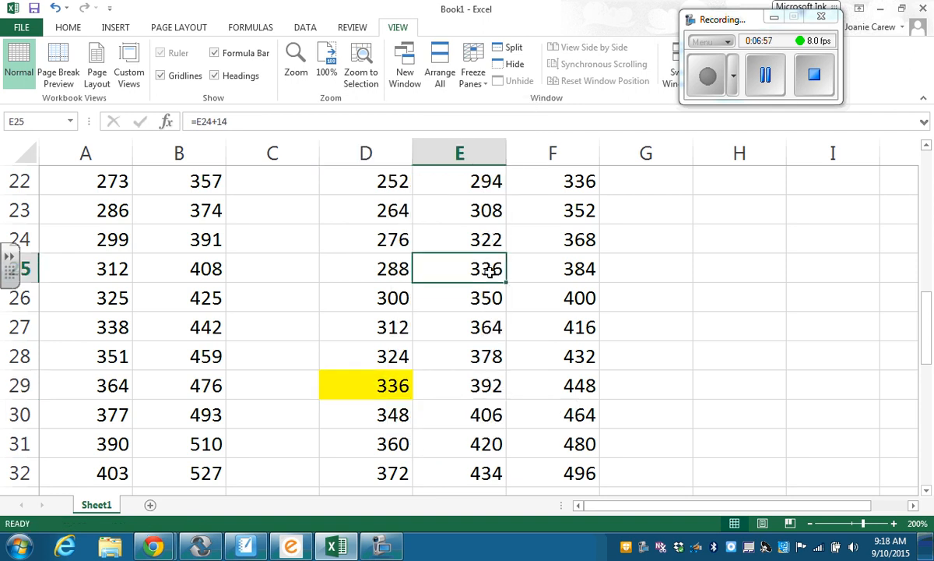
{"action": "right_click", "coordinate": [490, 270]}
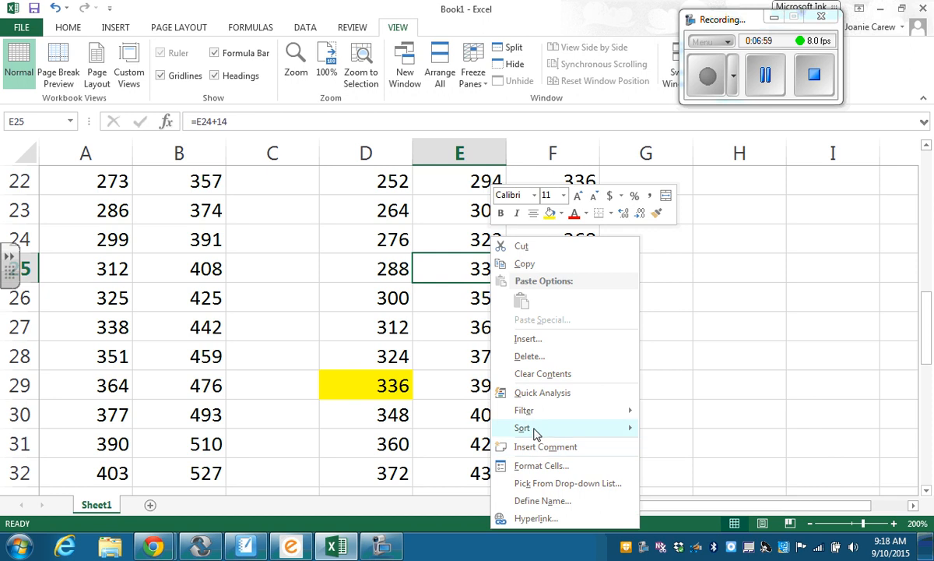
{"action": "left_click", "coordinate": [550, 214]}
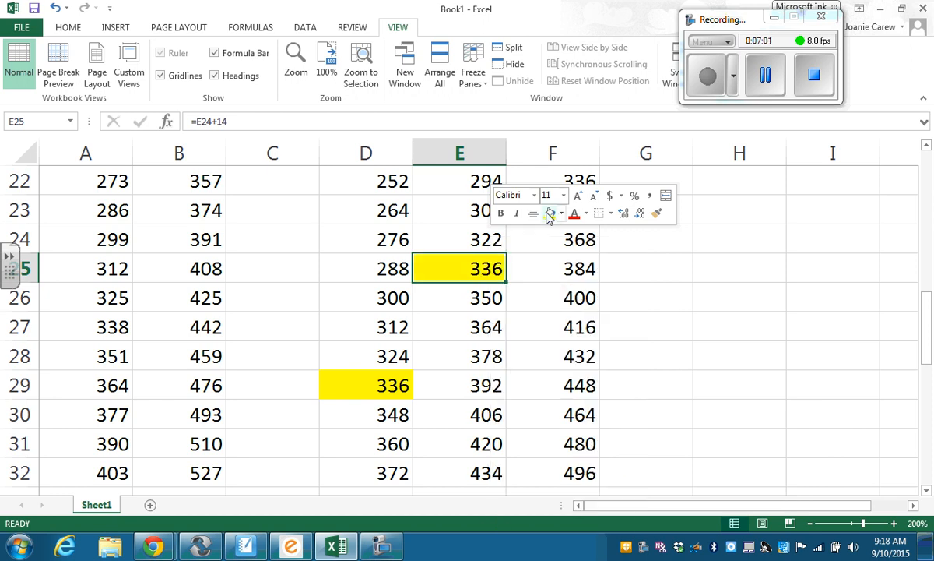
{"action": "scroll", "coordinate": [576, 280], "scroll_direction": "up", "scroll_amount": 1}
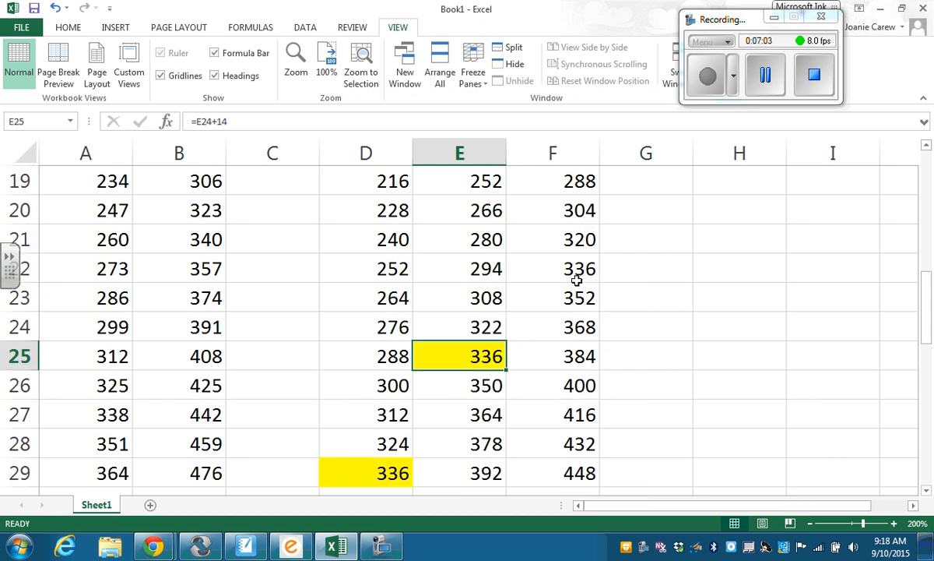
{"action": "right_click", "coordinate": [576, 273]}
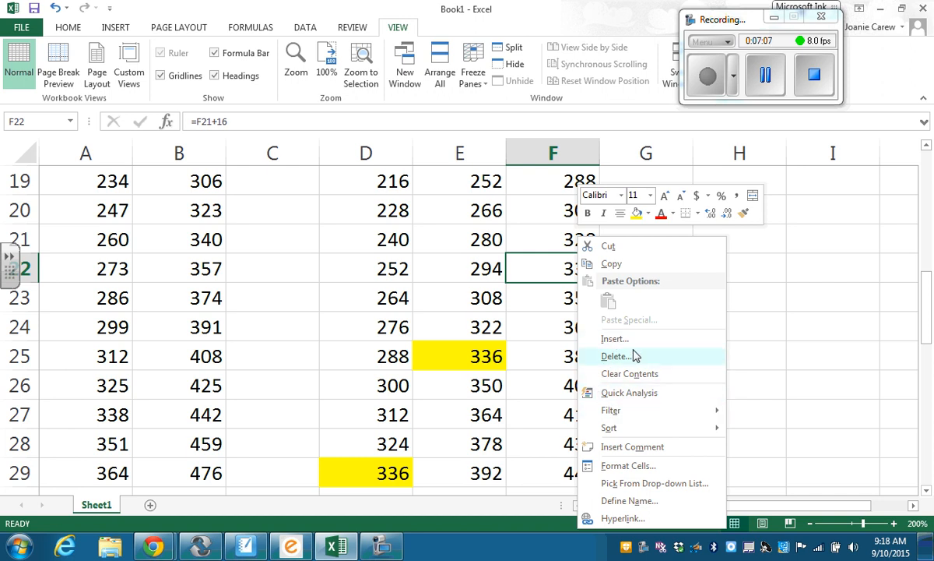
{"action": "left_click", "coordinate": [637, 215]}
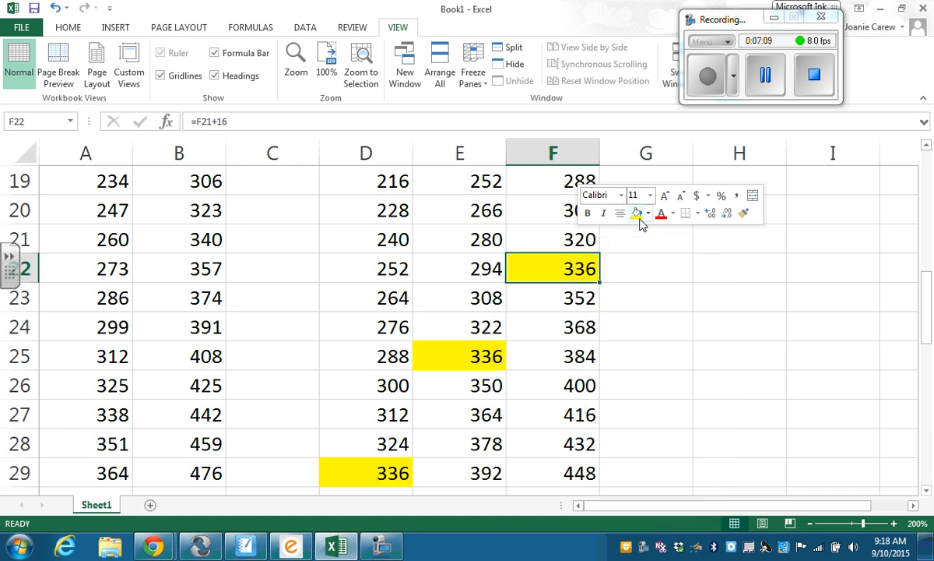